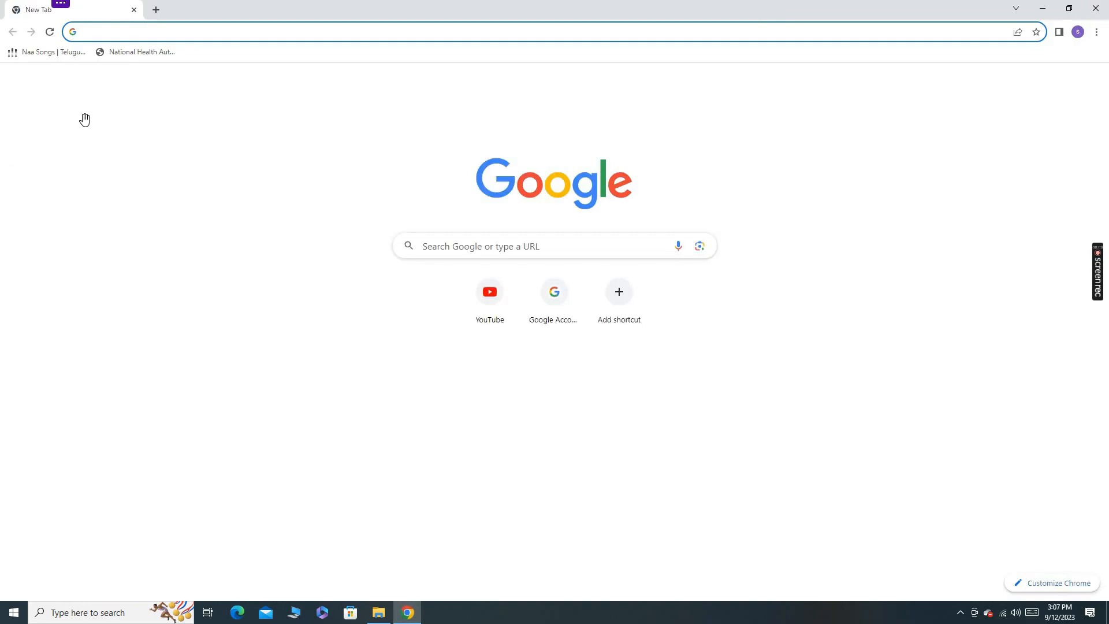
# Open an incognito window and load the Health Facility Registry site at facility.abdm.gov.in.
pyautogui.click(1097, 32)
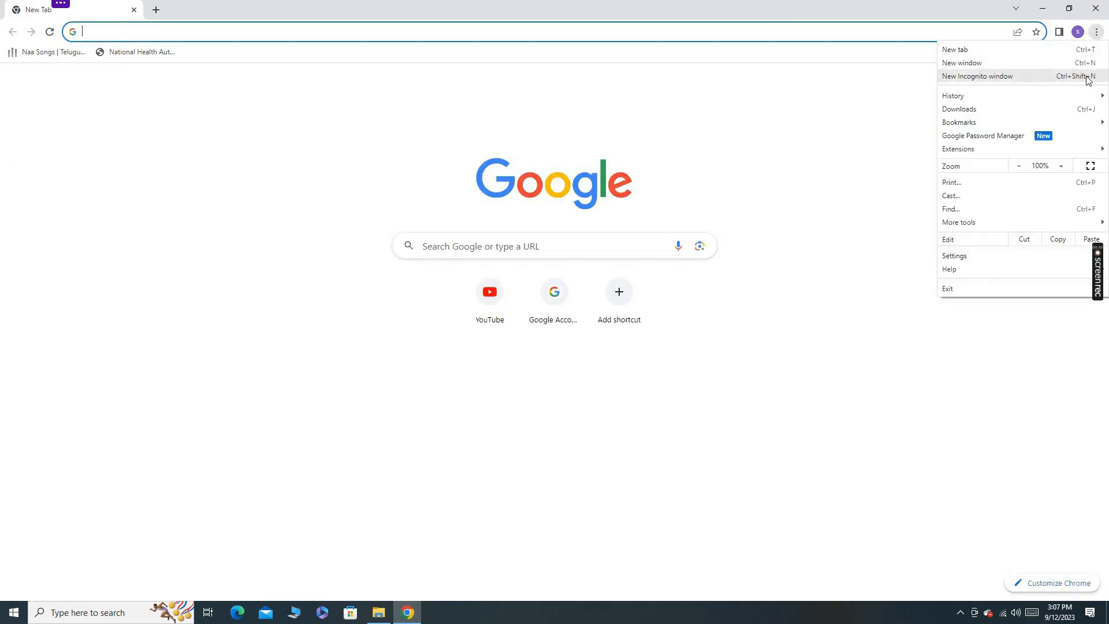
pyautogui.click(1088, 80)
pyautogui.write('fa')
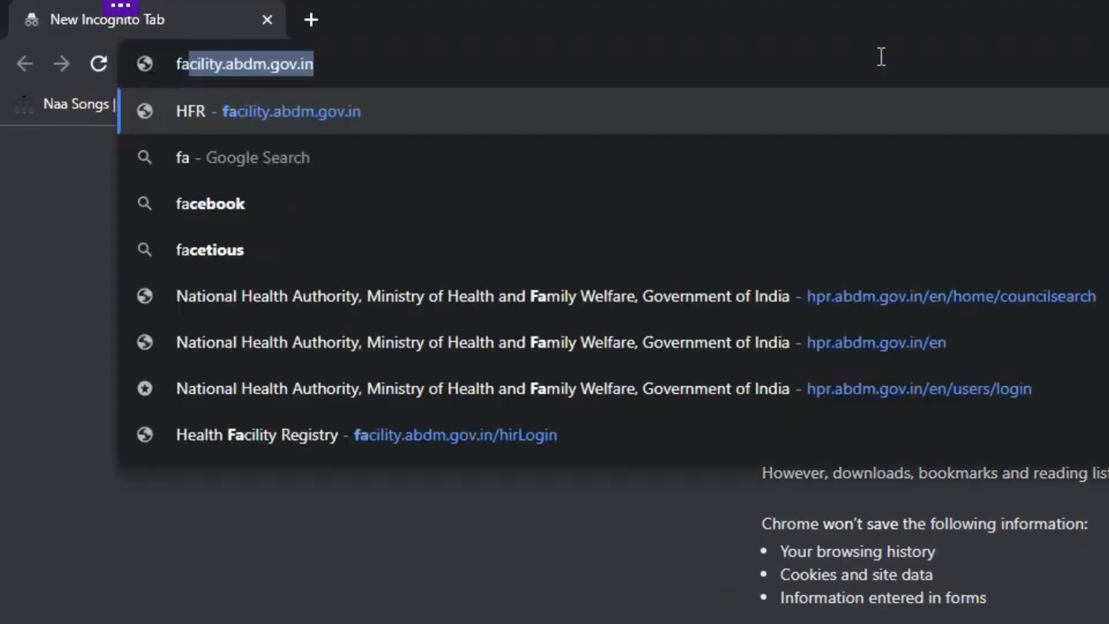
pyautogui.write('ci')
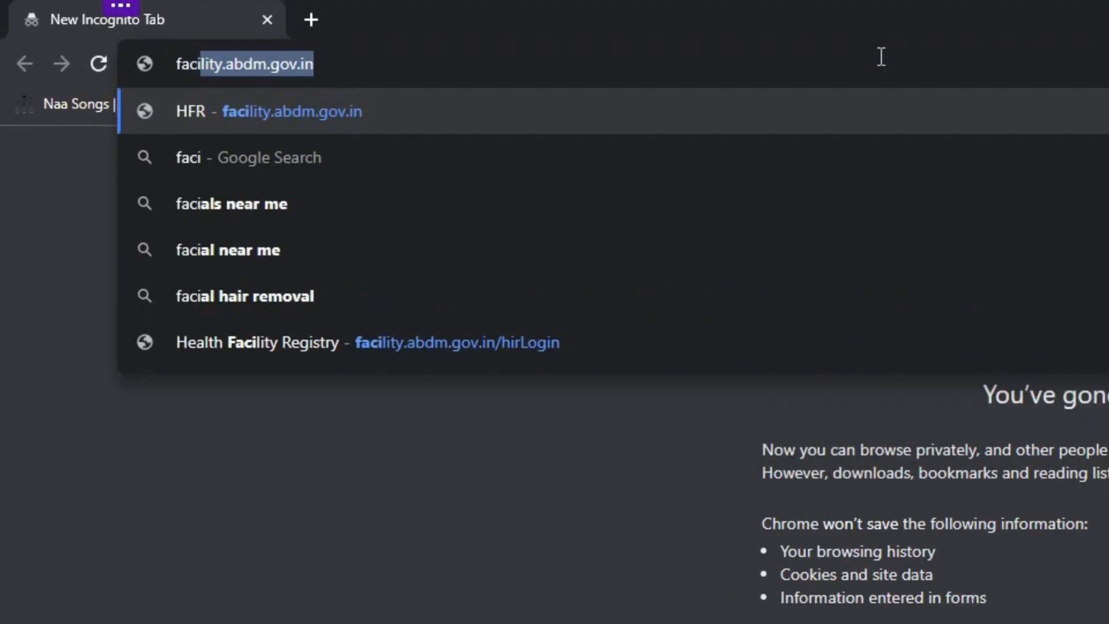
pyautogui.write('lity.')
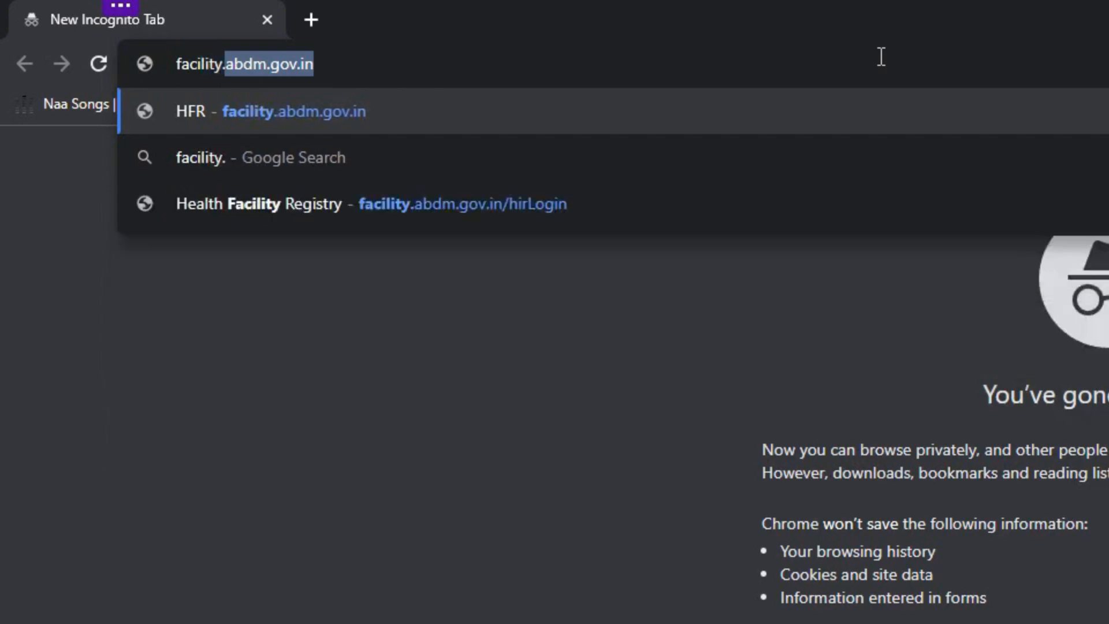
pyautogui.write('abdm.gov.')
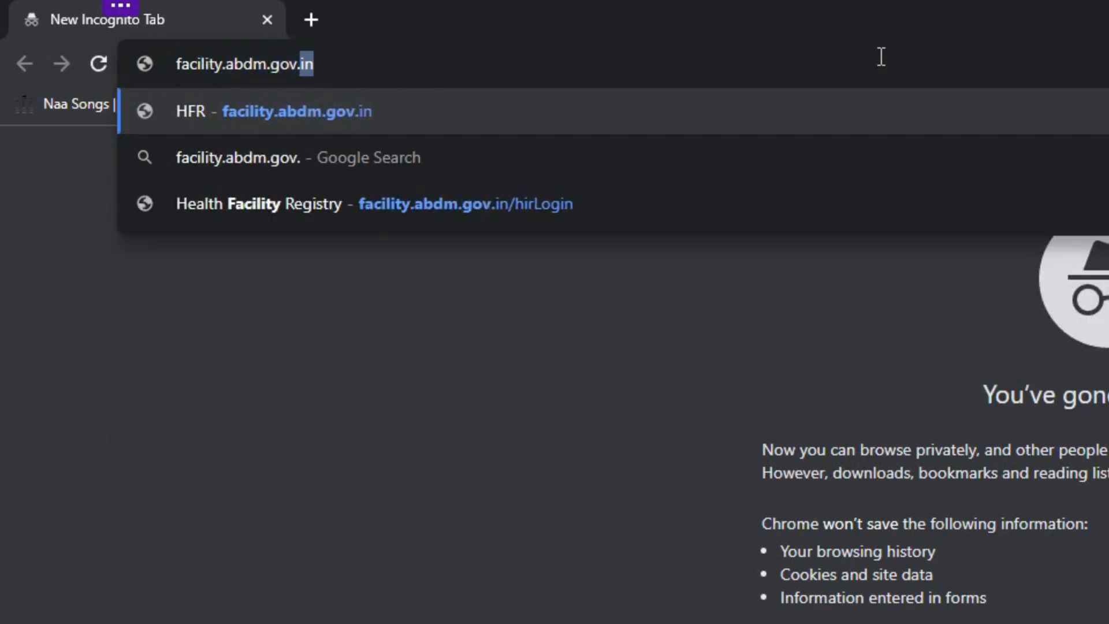
pyautogui.press('Return')
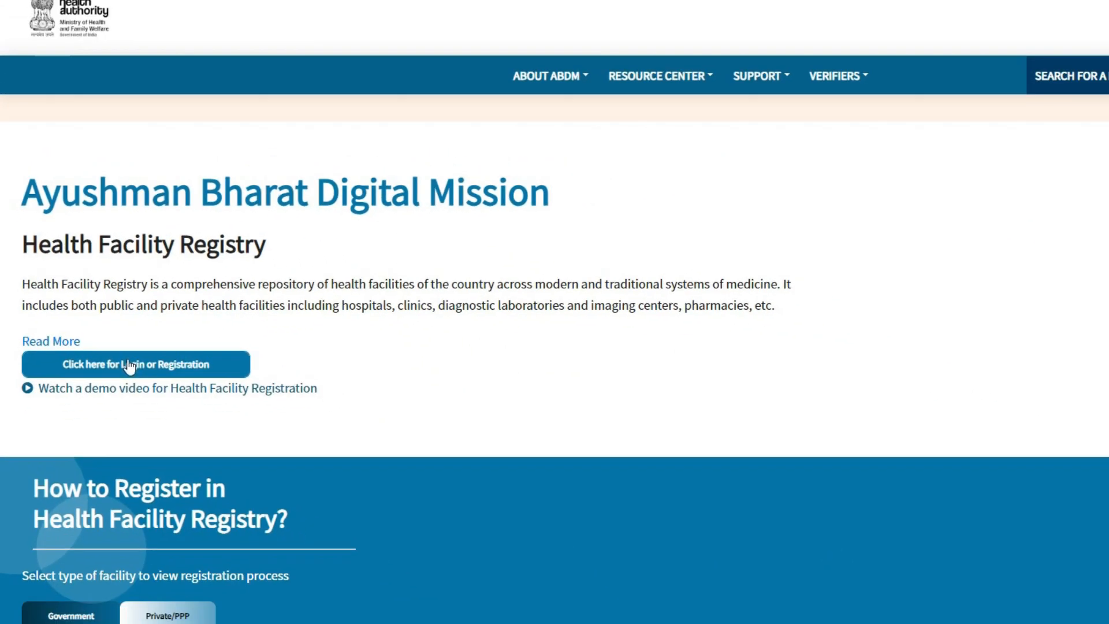
# Go to the login or registration form, enter the Healthcare Professional ID and submit it for verification.
pyautogui.click(165, 396)
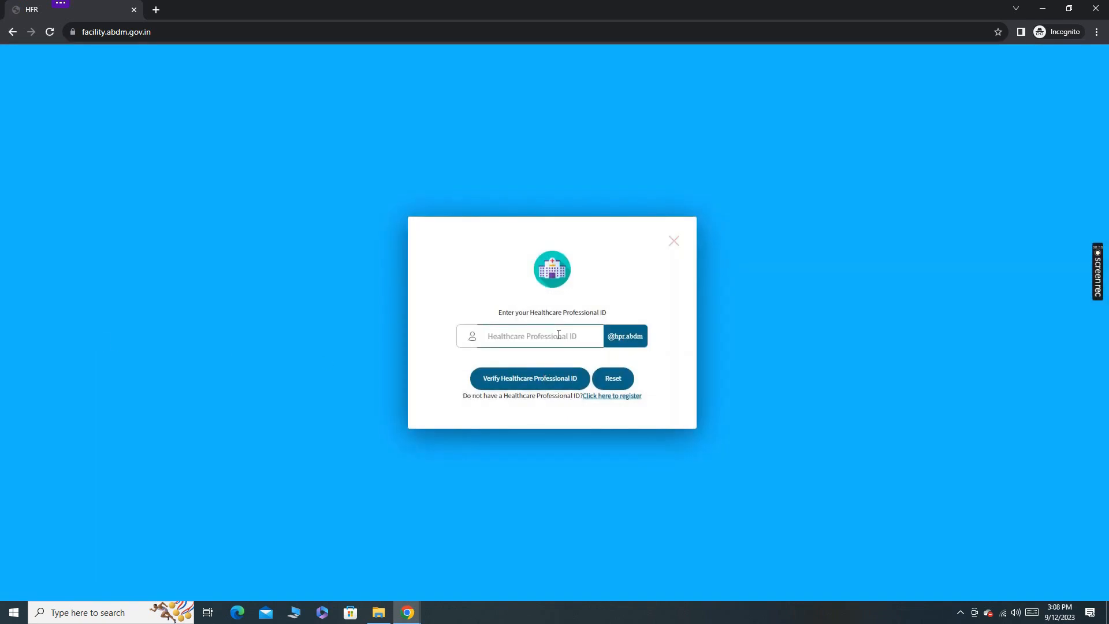
pyautogui.write('••')
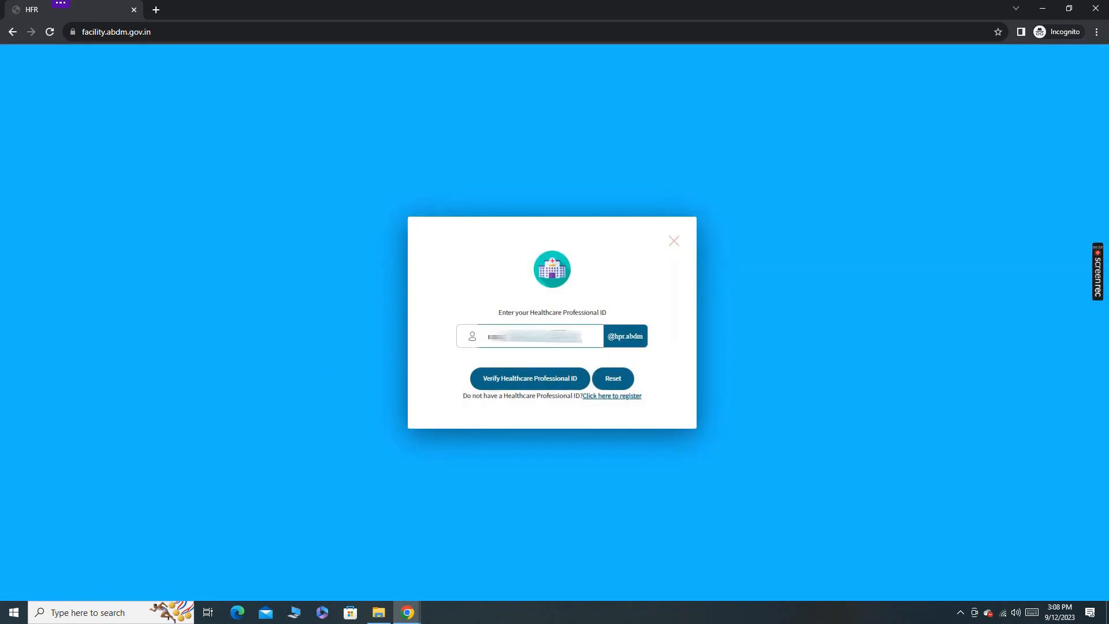
pyautogui.click(552, 379)
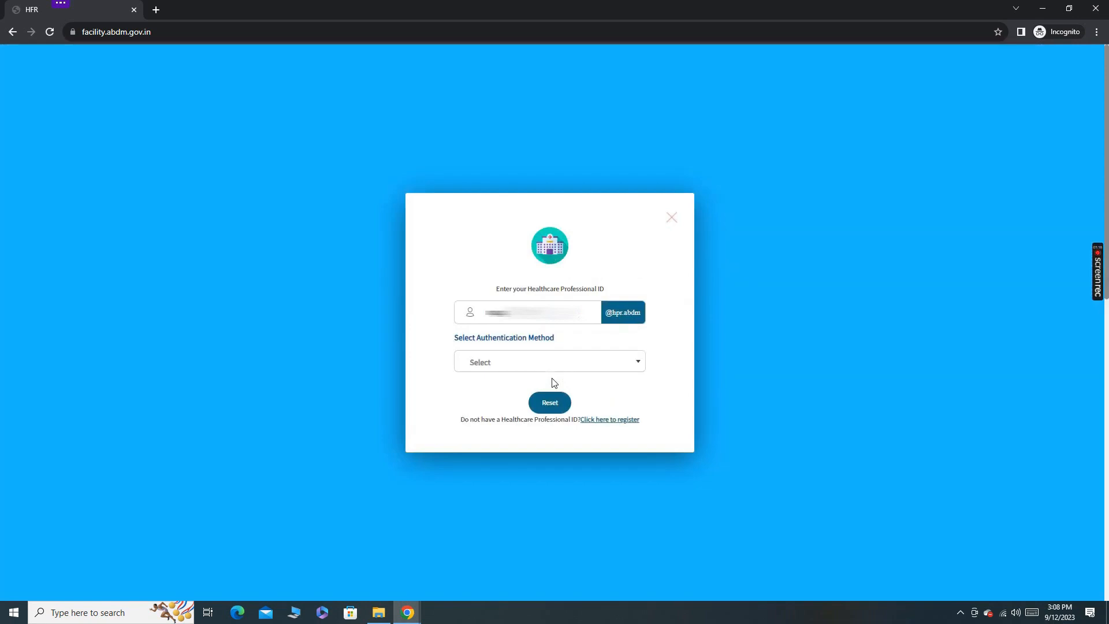
# Select AADHAAR_OTP as the authentication method, enter the OTP and log in.
pyautogui.click(607, 365)
pyautogui.click(519, 405)
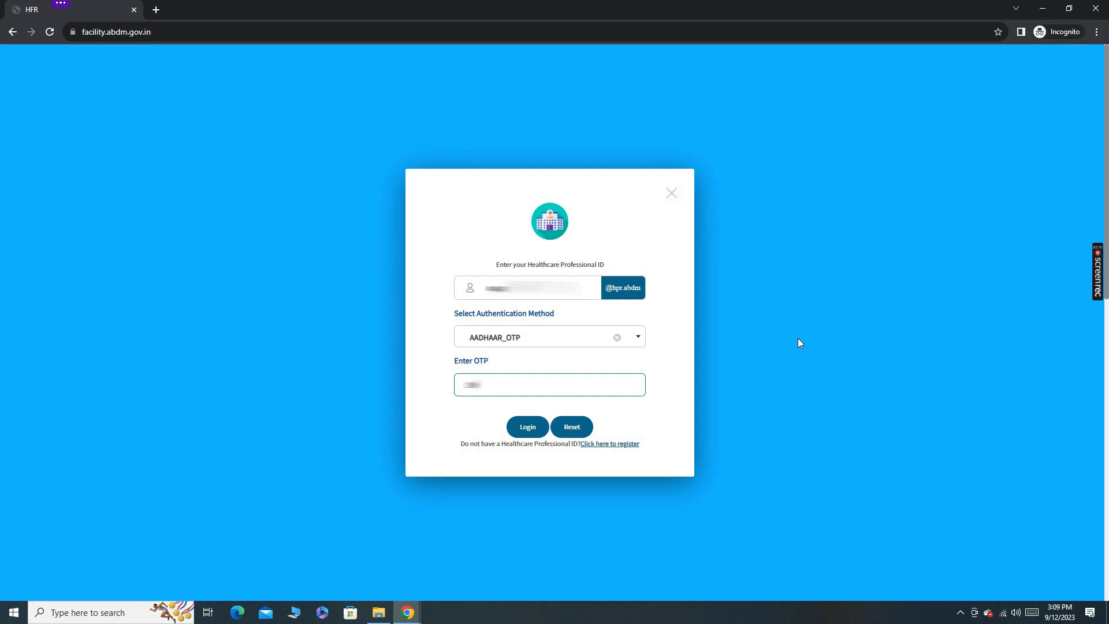
pyautogui.write('**')
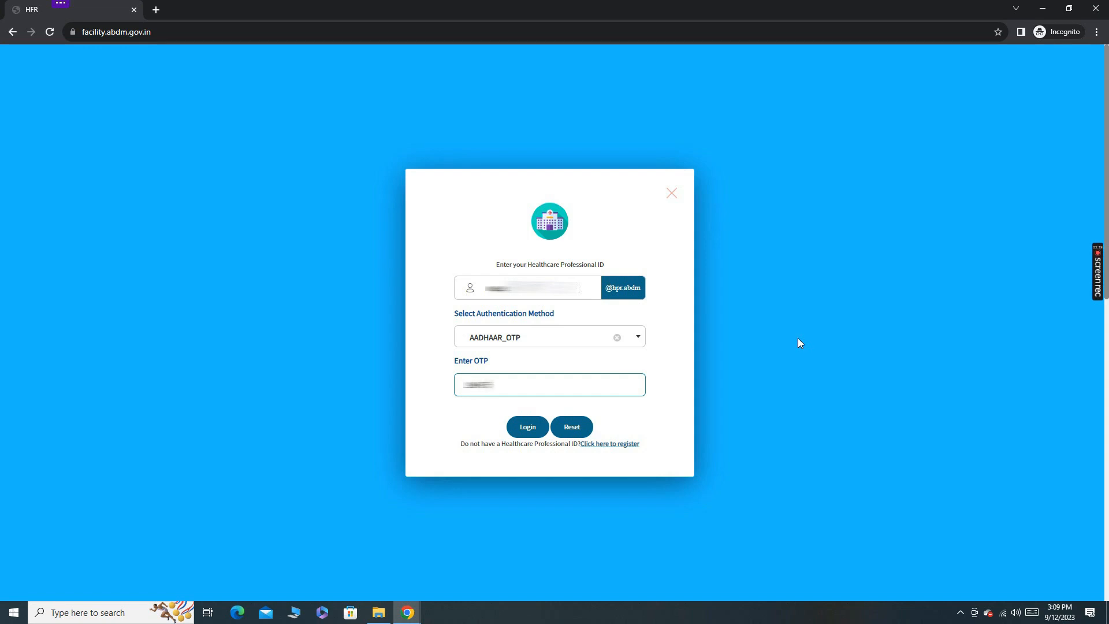
pyautogui.click(527, 425)
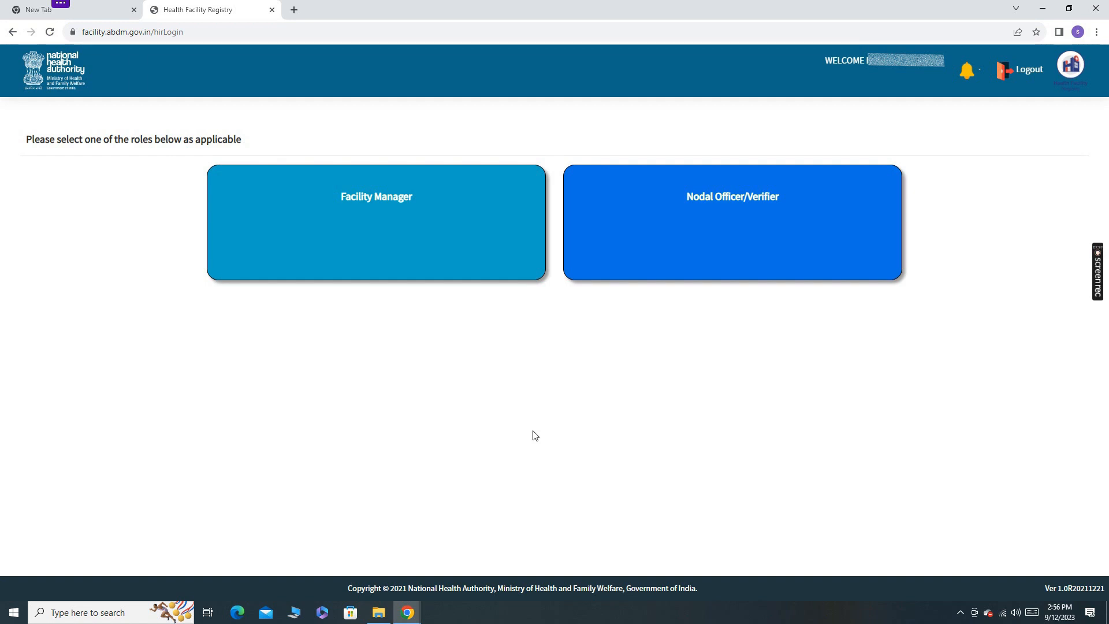
# Choose the Facility Manager role and start a Register New Facility application, confirming the registration request.
pyautogui.click(392, 200)
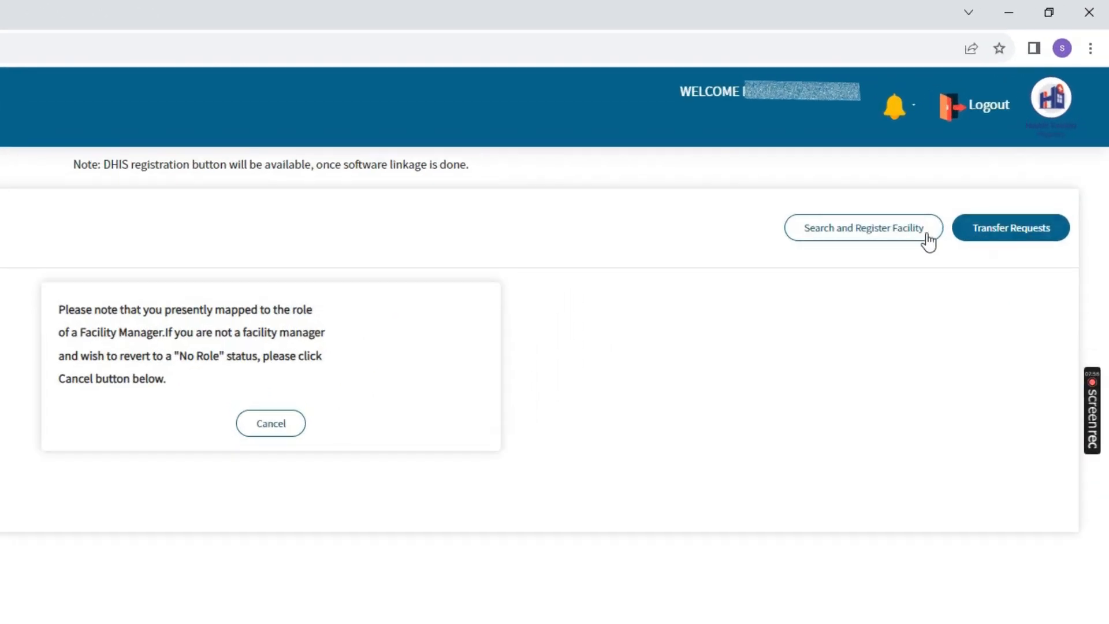
pyautogui.click(810, 237)
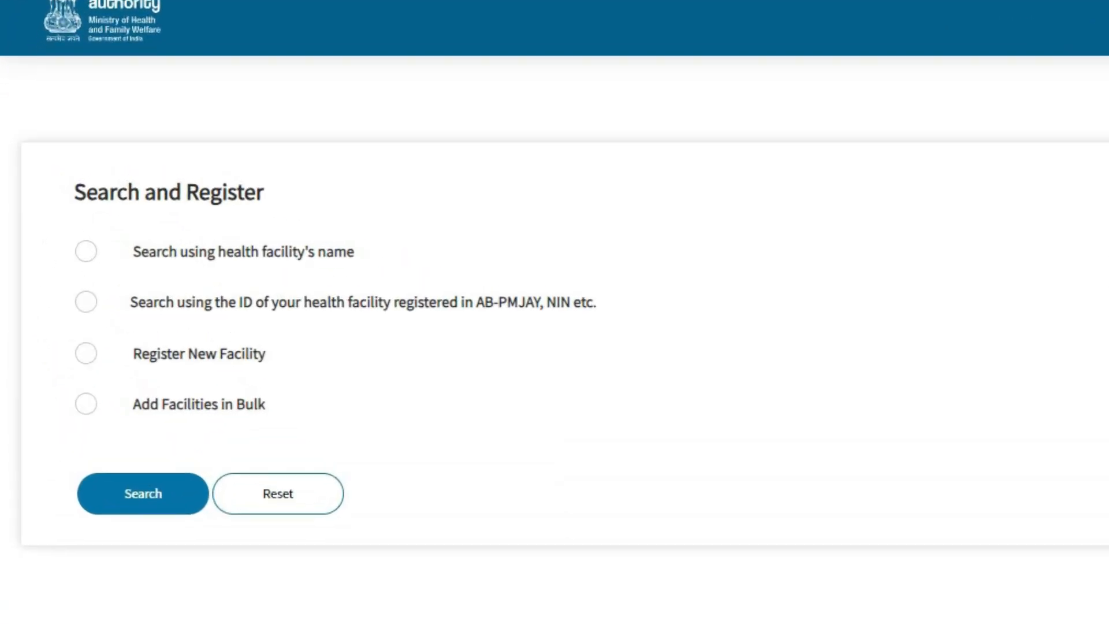
pyautogui.click(86, 355)
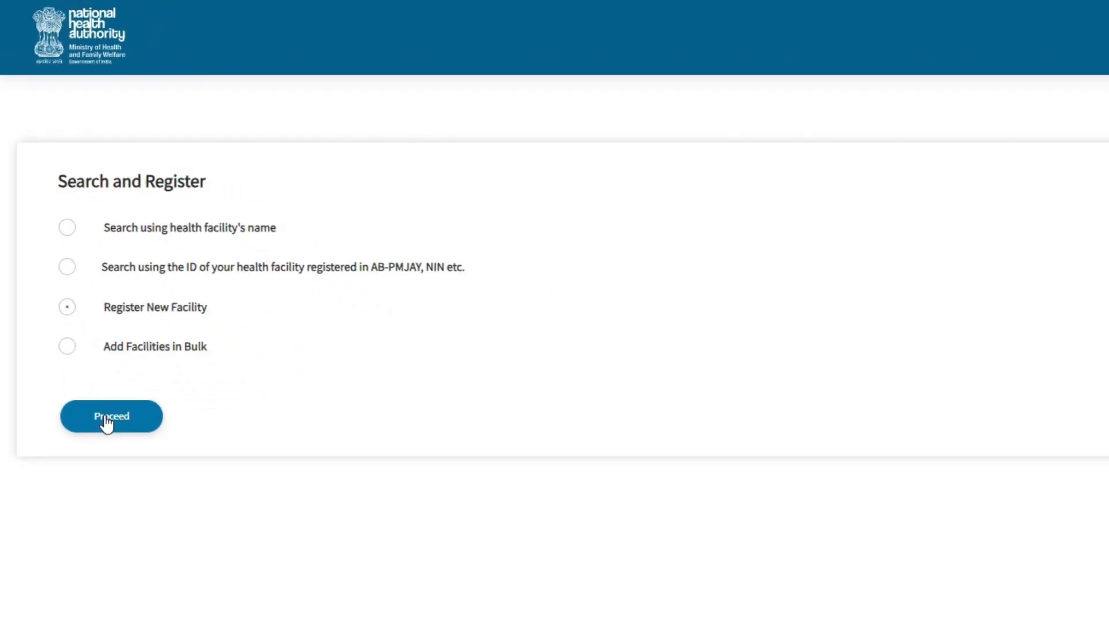
pyautogui.click(136, 497)
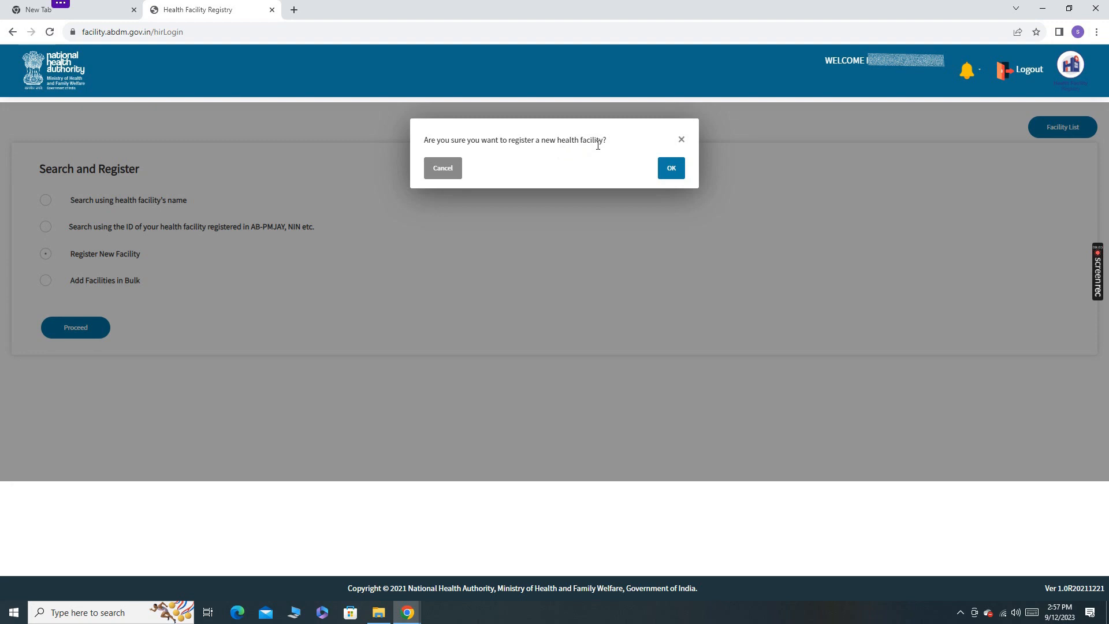
pyautogui.click(679, 175)
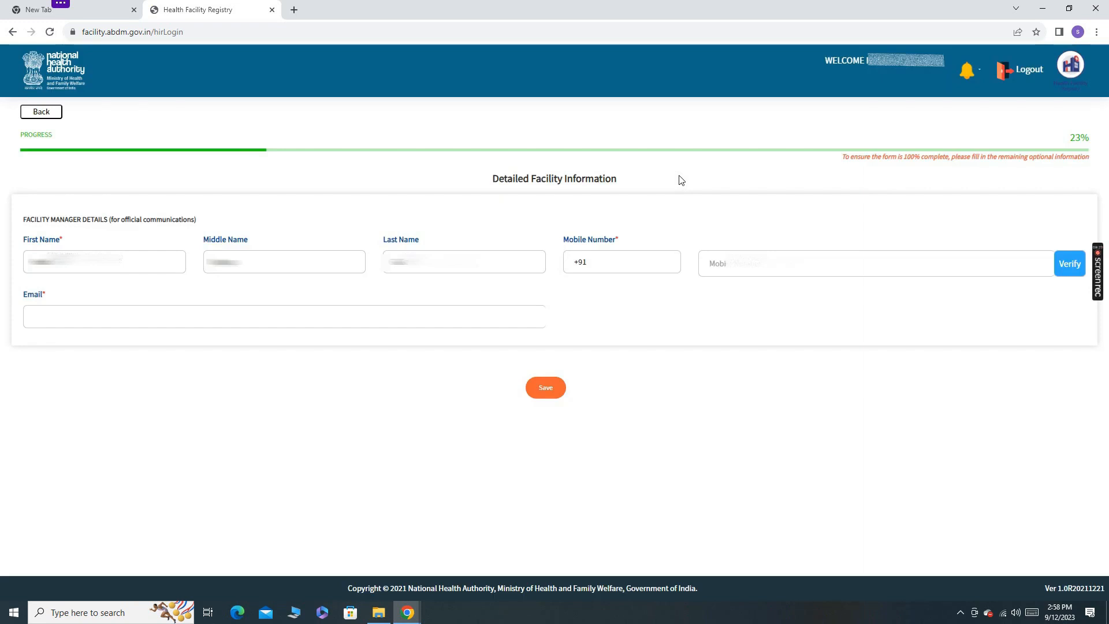
# Enter the facility manager's mobile number, verify it with the OTP, and fill in the manager's email.
pyautogui.click(755, 269)
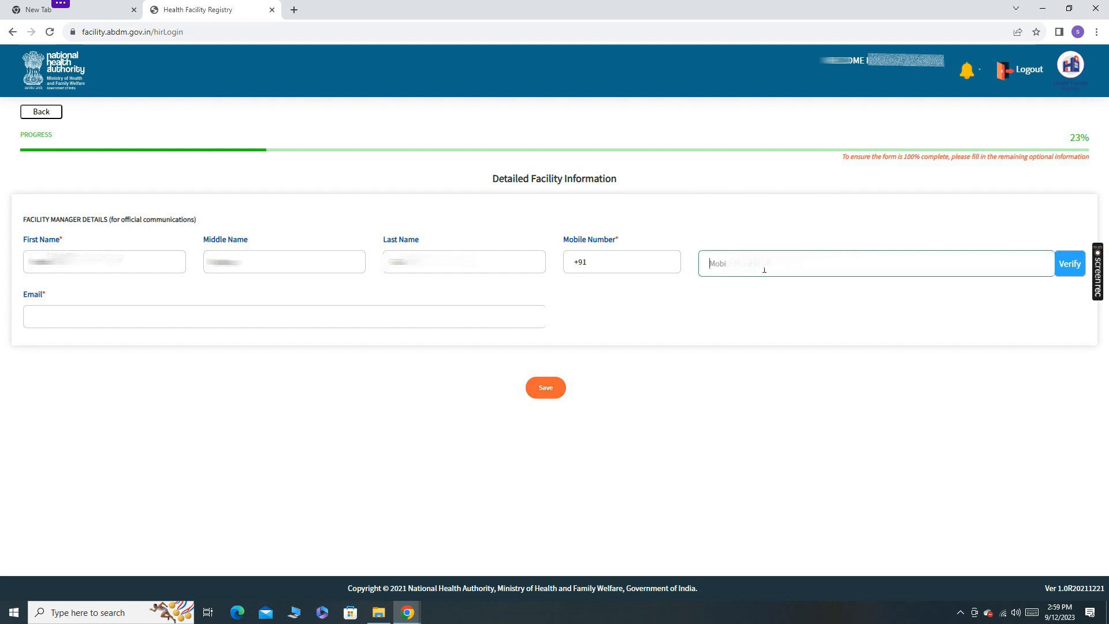
pyautogui.write('****')
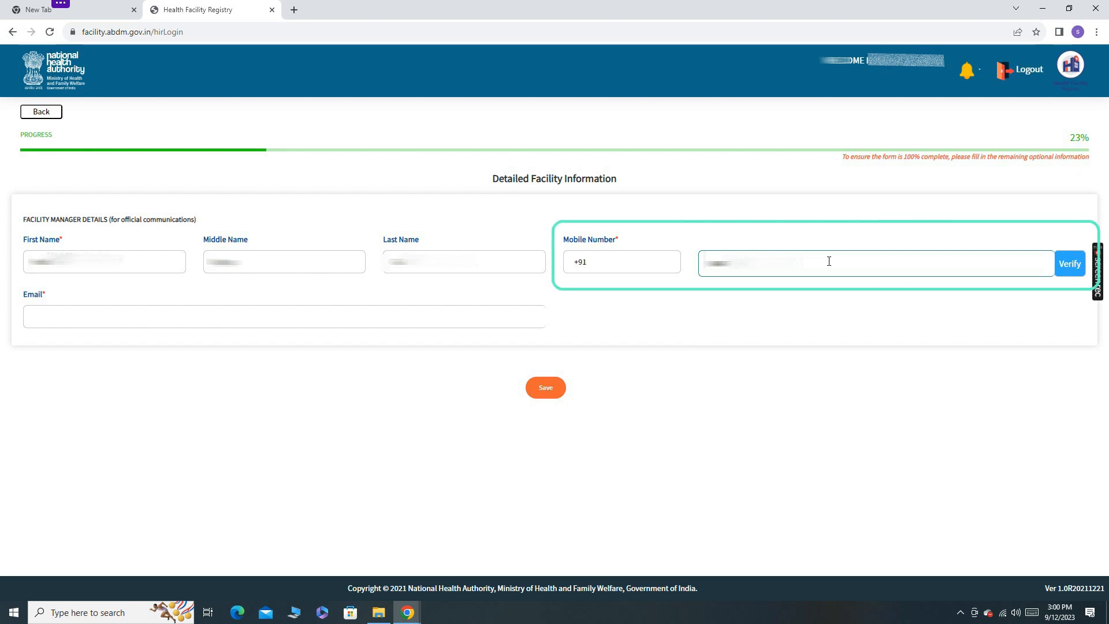
pyautogui.click(1070, 263)
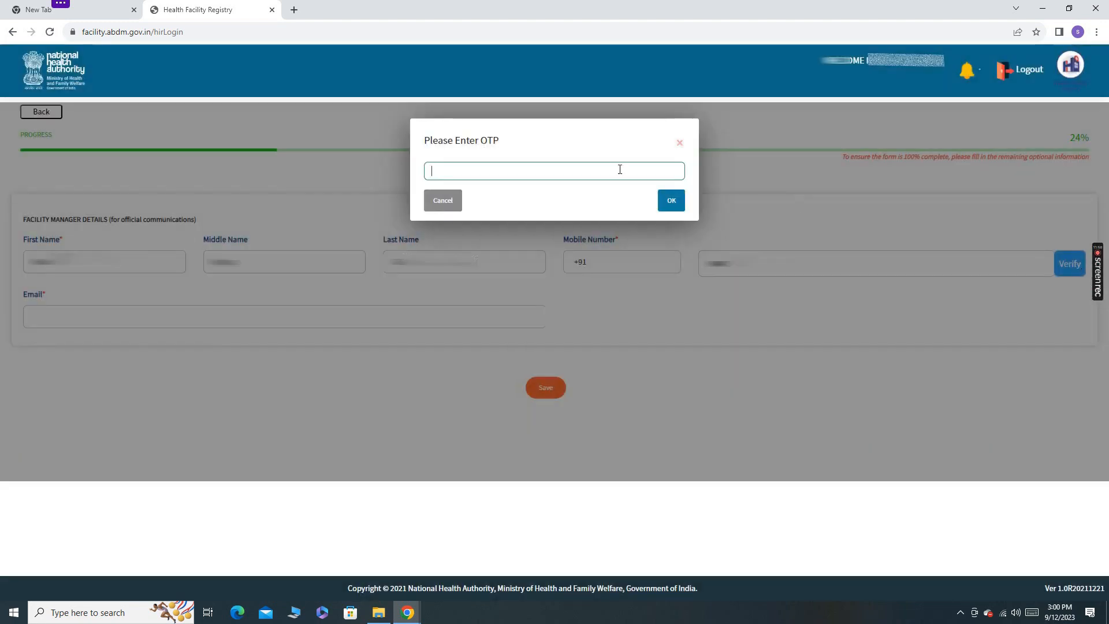
pyautogui.click(670, 200)
pyautogui.click(435, 174)
pyautogui.click(319, 320)
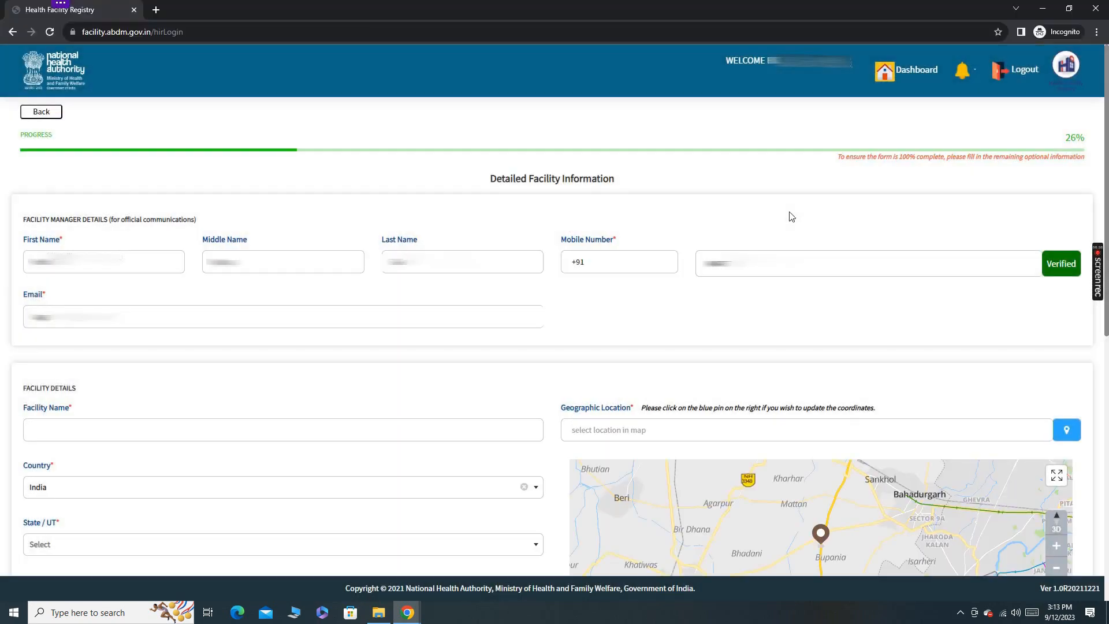
# Enter the facility's name in the facility details.
pyautogui.scroll(-1, 130, 369)
pyautogui.click(129, 368)
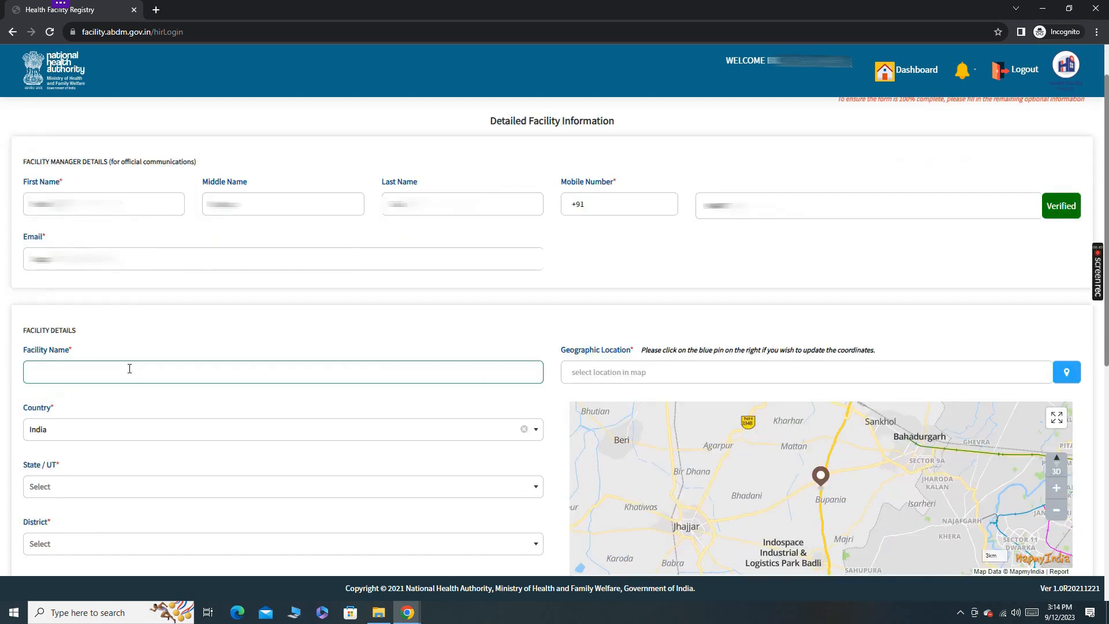
pyautogui.write('Sri L')
# Set the facility's state to Andhra Pradesh and select its district and sub-district.
pyautogui.scroll(-3, 166, 322)
pyautogui.click(166, 322)
pyautogui.click(74, 373)
pyautogui.click(48, 432)
pyautogui.scroll(-3, 72, 433)
pyautogui.click(167, 257)
pyautogui.click(55, 300)
# Fill in the facility's address line 1 with the building details and address line 2 with the street and locality.
pyautogui.click(207, 311)
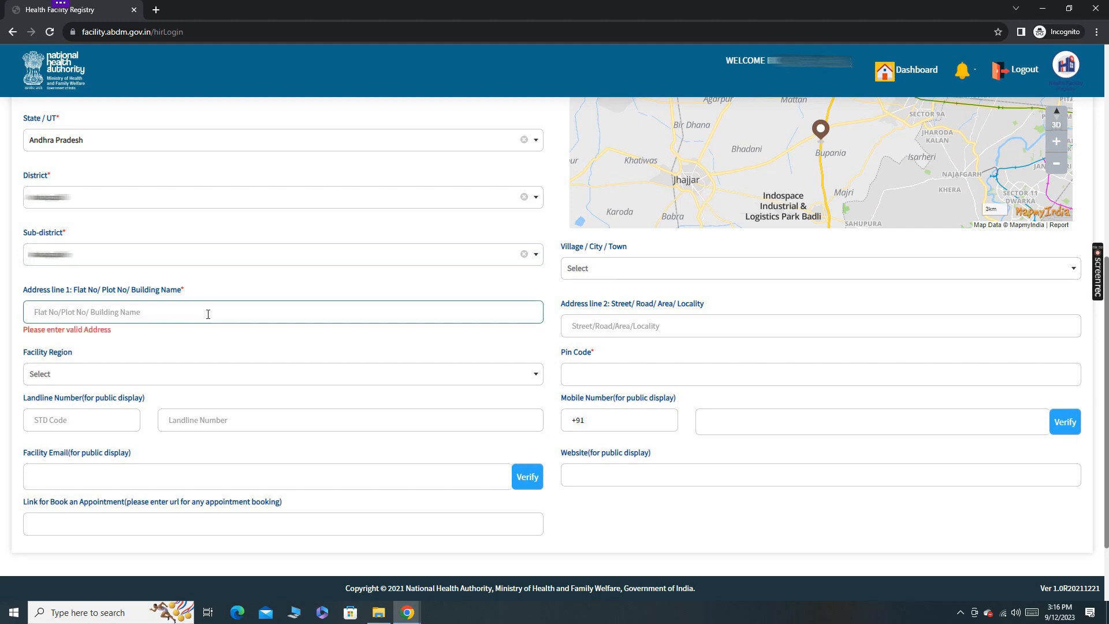
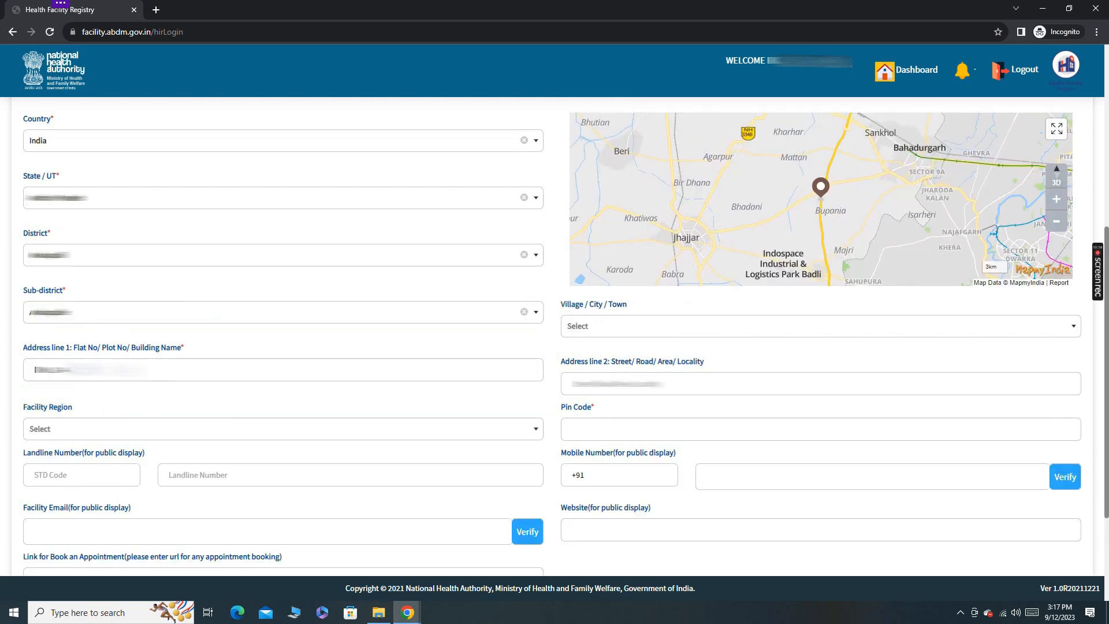
pyautogui.hotkey('ctrl', 'v')
pyautogui.click(804, 388)
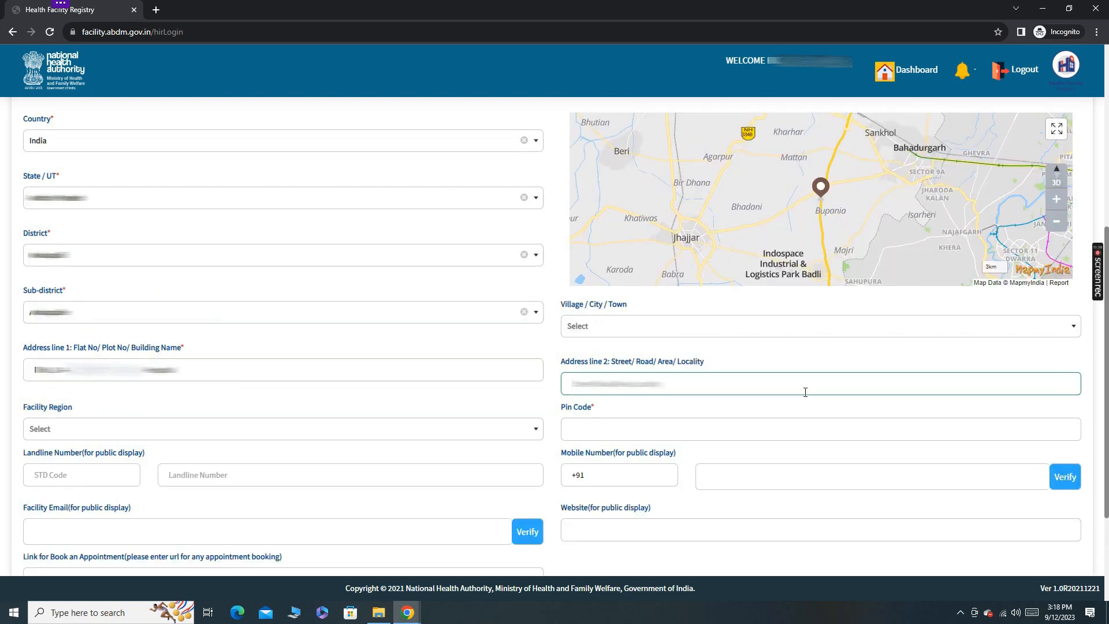
# Enter the facility's postal pin code and set the facility region to Urban.
pyautogui.click(644, 429)
pyautogui.write('124103')
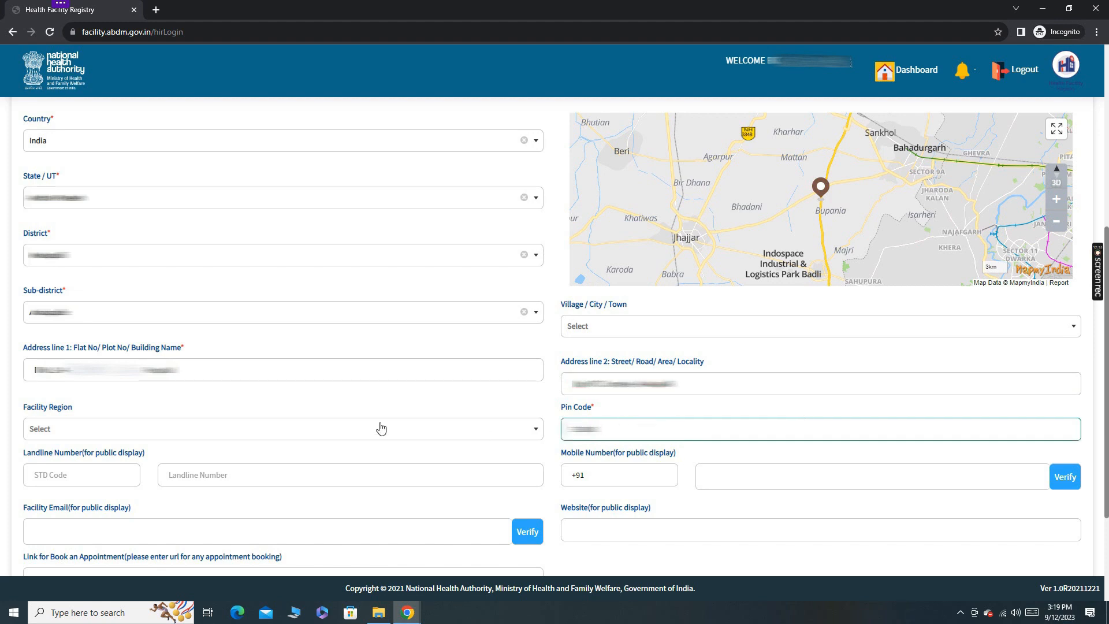
pyautogui.click(139, 438)
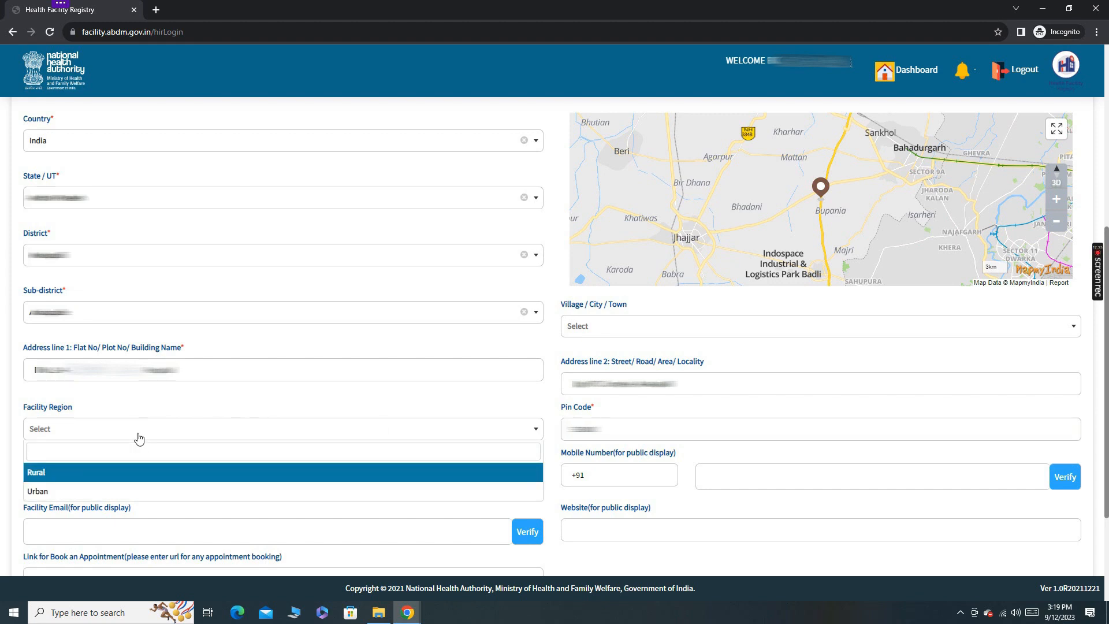
pyautogui.click(83, 493)
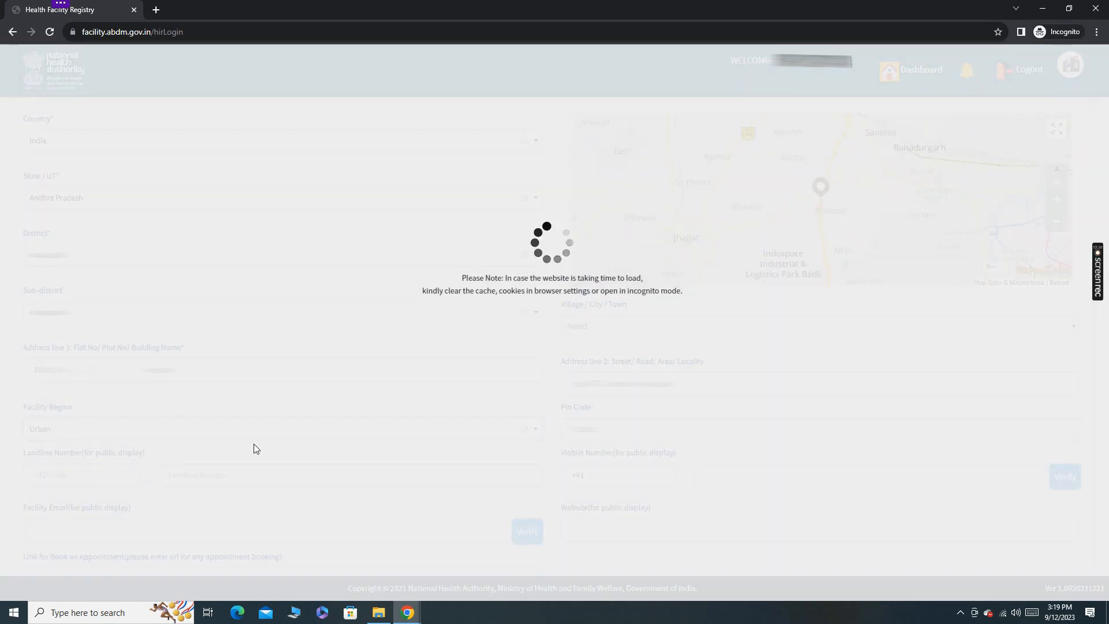
pyautogui.scroll(-2, 624, 439)
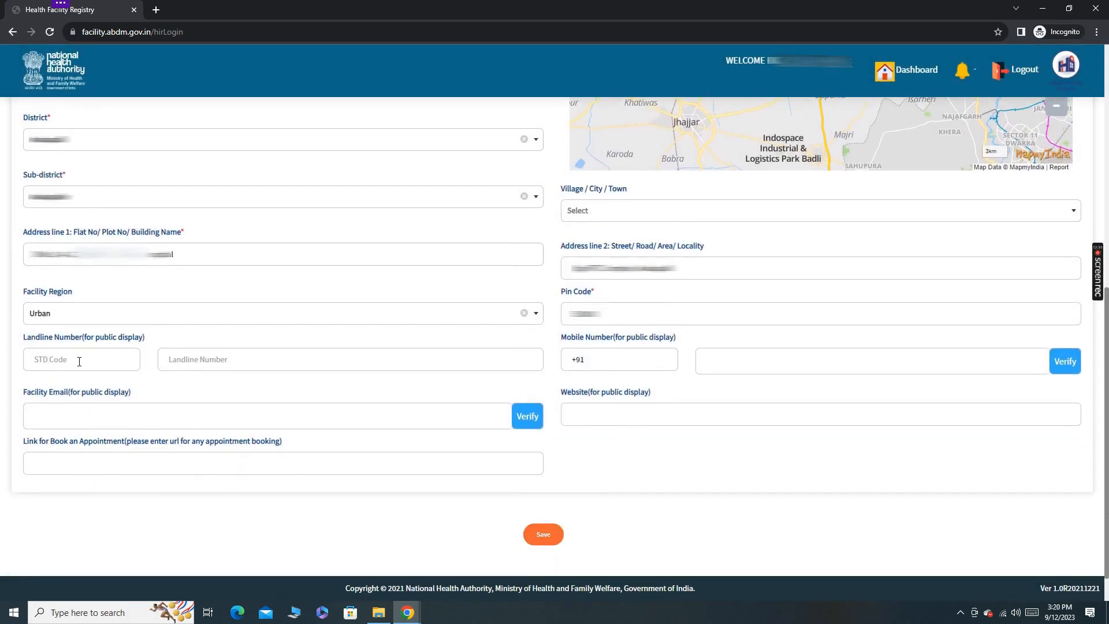
pyautogui.click(178, 357)
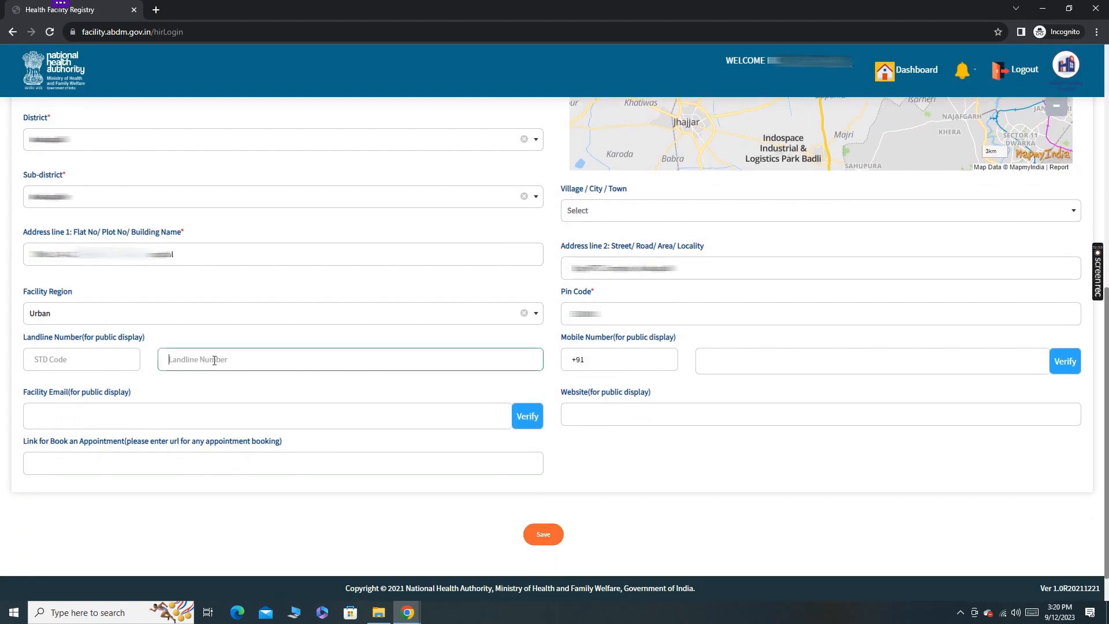
pyautogui.click(765, 360)
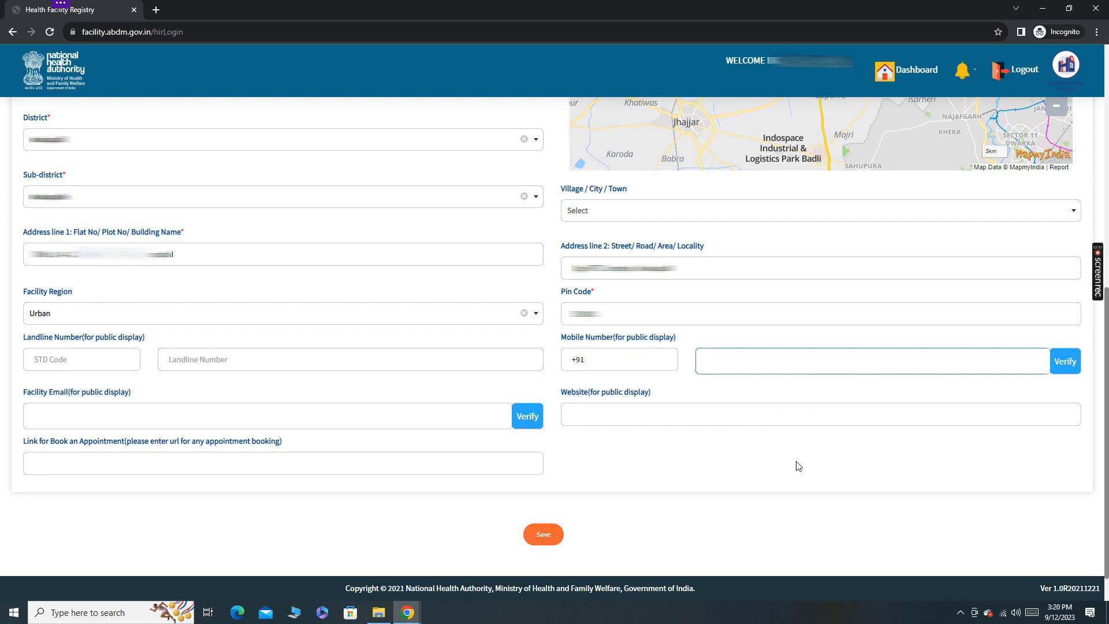
pyautogui.click(175, 424)
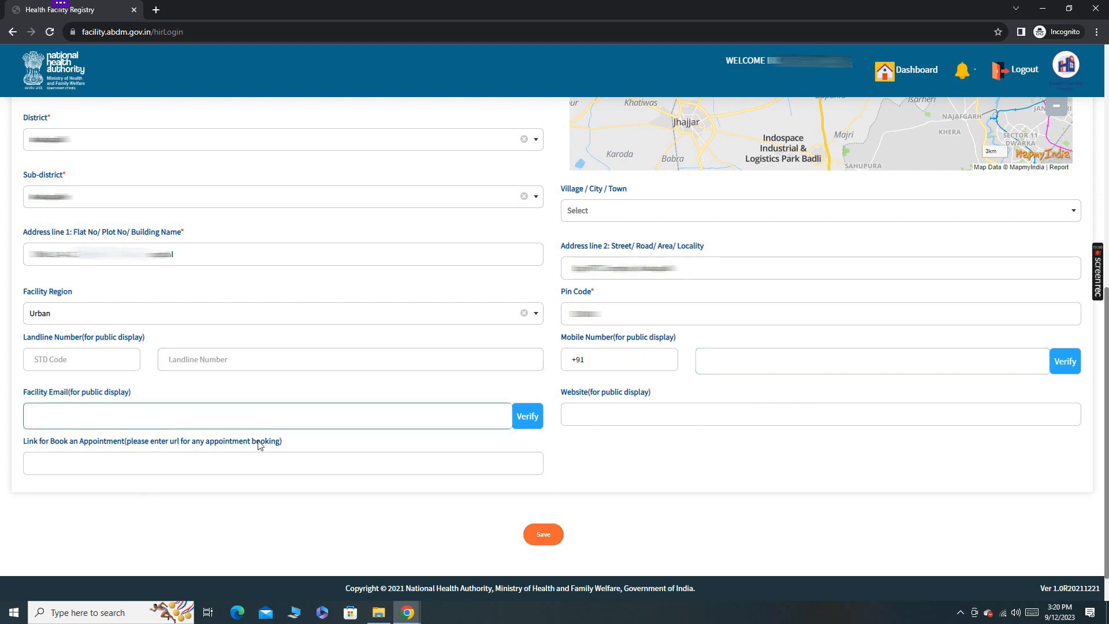
pyautogui.click(638, 410)
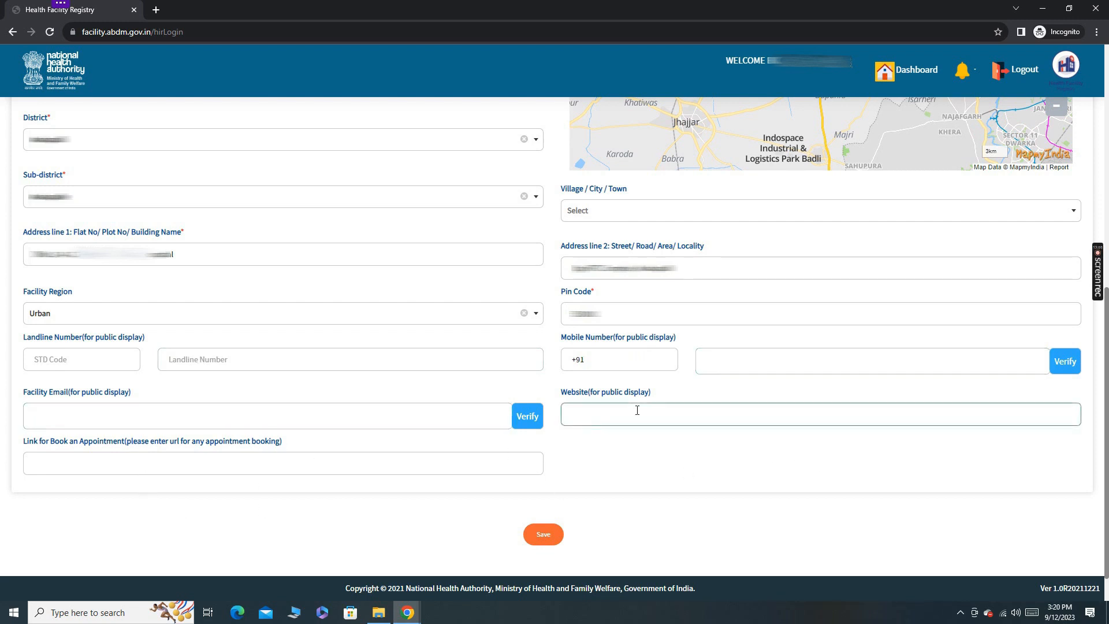
pyautogui.click(113, 459)
pyautogui.scroll(4, 346, 463)
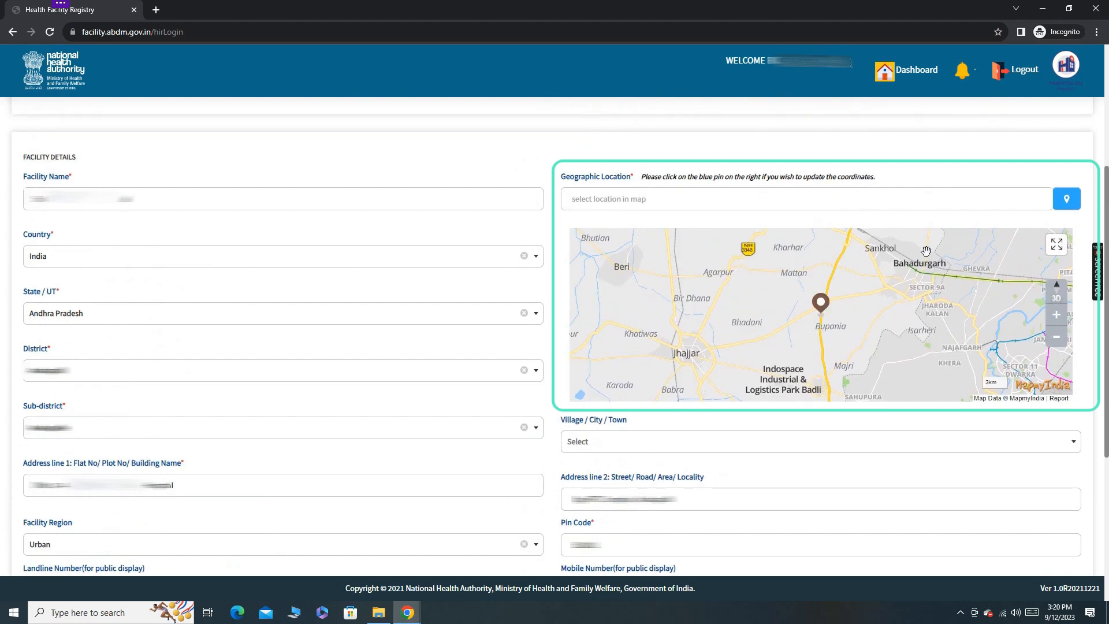
# Set the facility's geographic location by searching the map for the facility, choosing the matching place and confirming its coordinates.
pyautogui.click(1069, 201)
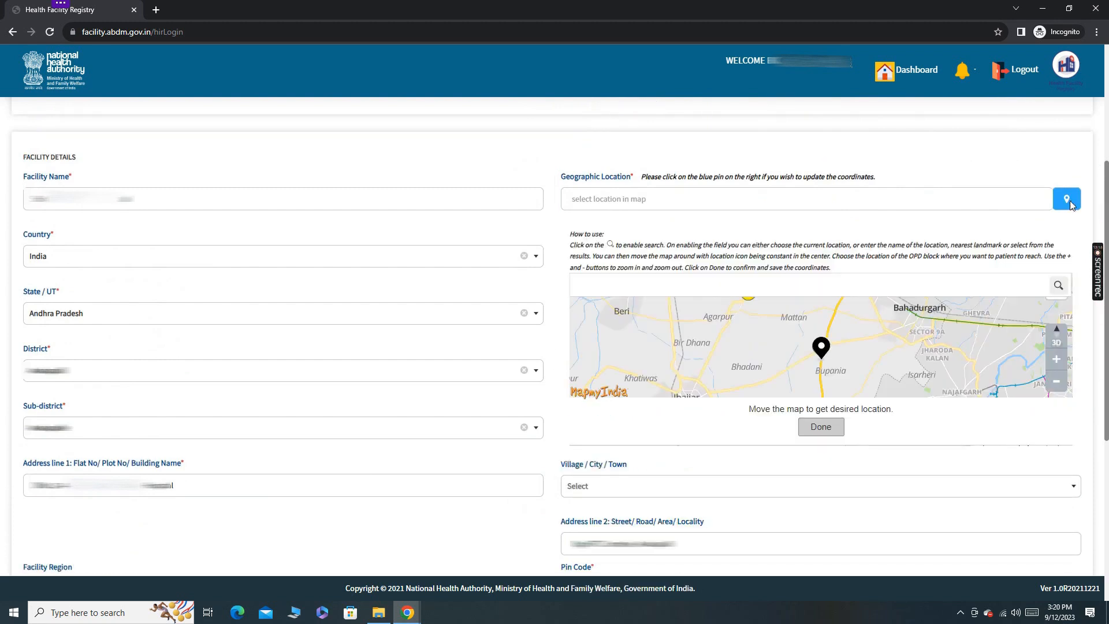
pyautogui.click(1059, 286)
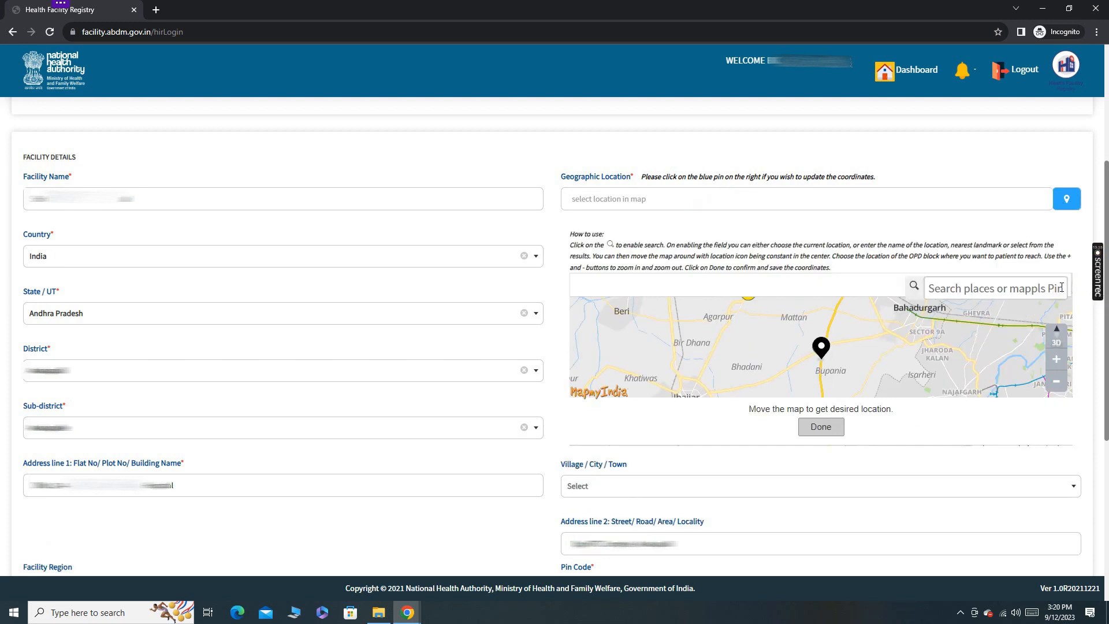
pyautogui.write('s')
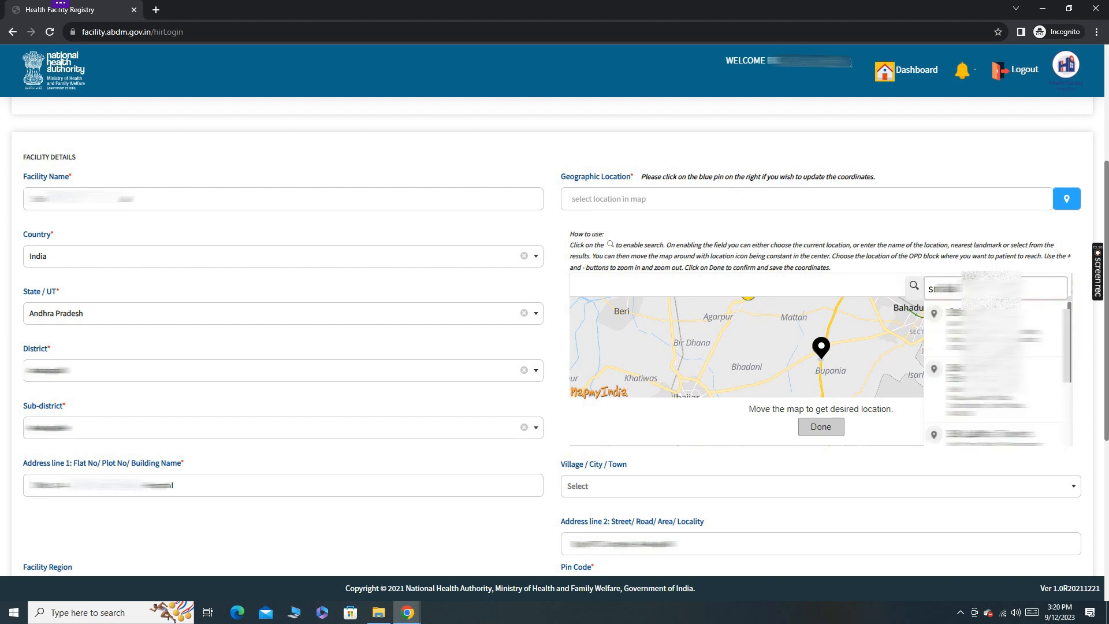
pyautogui.write('am')
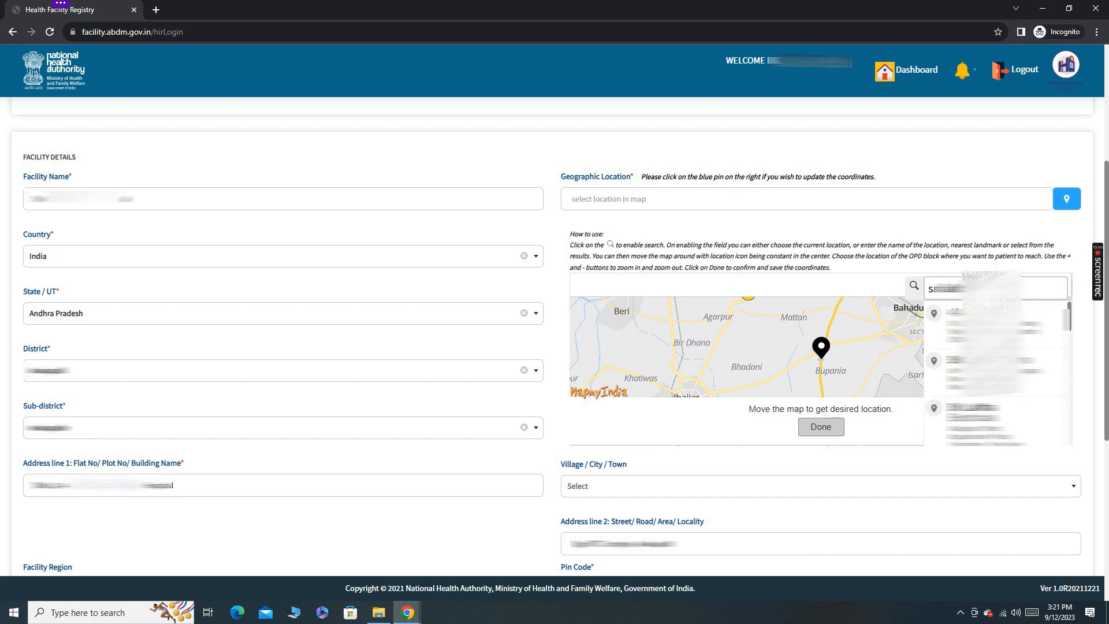
pyautogui.write('h')
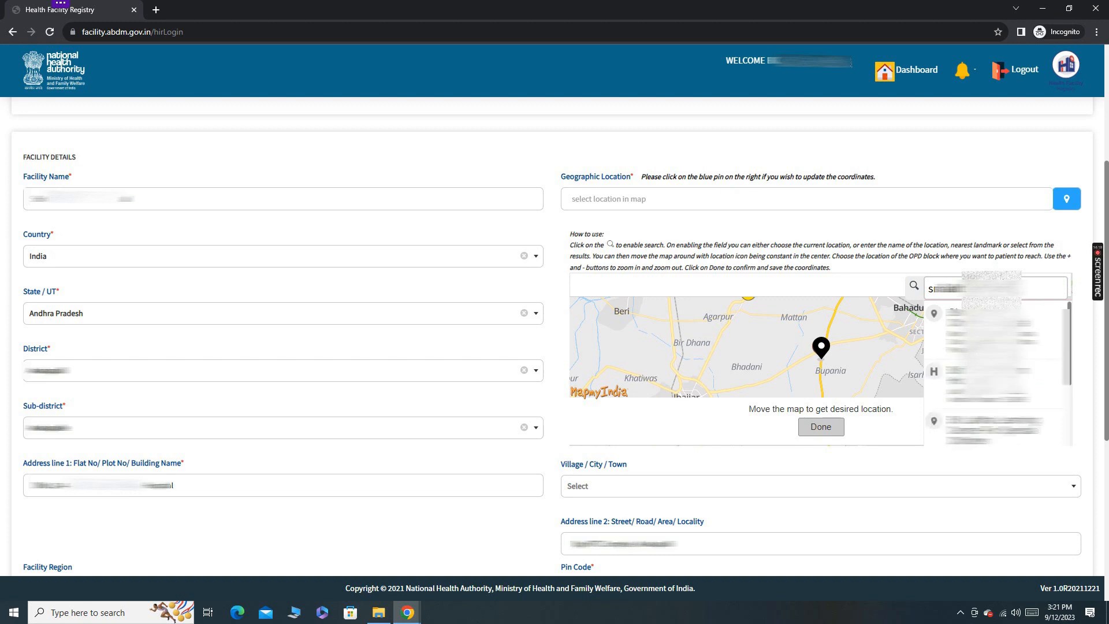
pyautogui.click(994, 331)
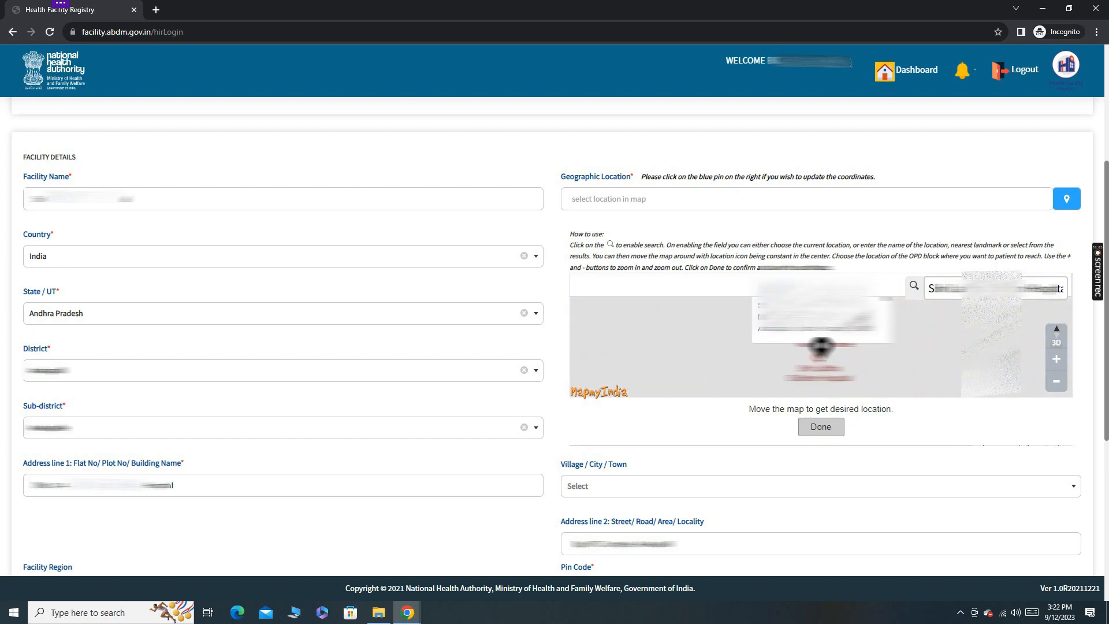
pyautogui.click(821, 426)
pyautogui.click(435, 168)
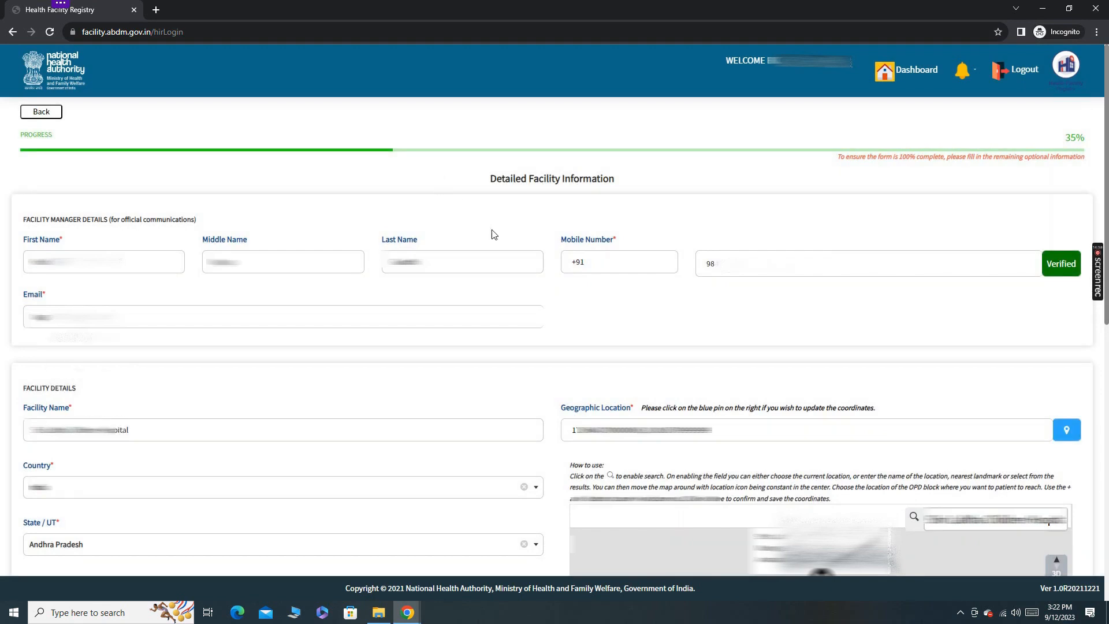
# Save the facility information entered so far as a draft.
pyautogui.scroll(-2, 535, 344)
pyautogui.scroll(-6, 534, 343)
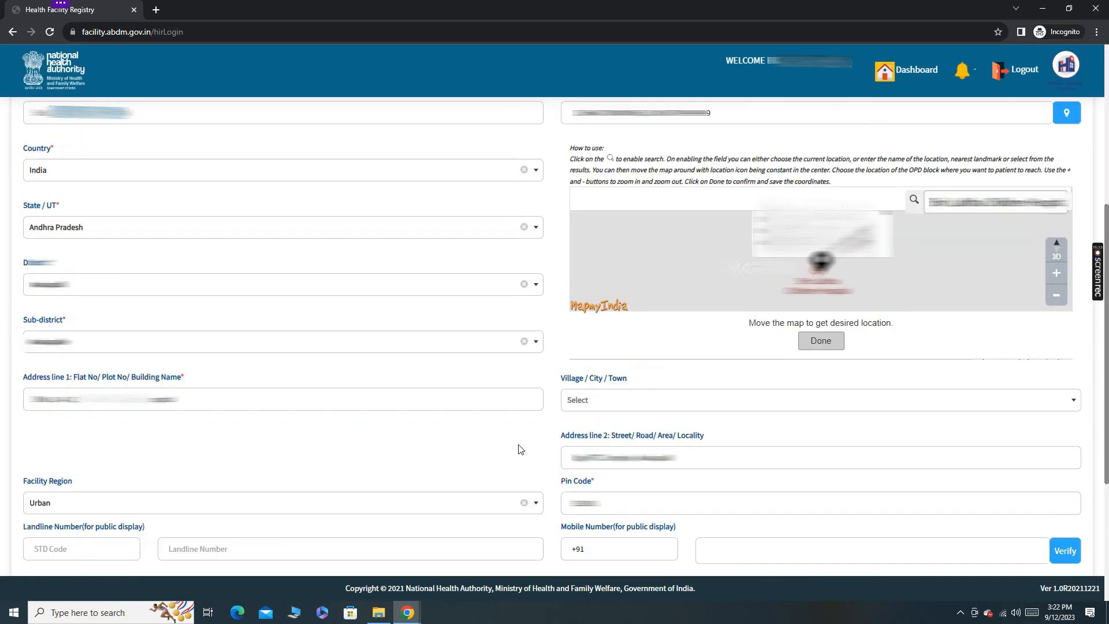
pyautogui.scroll(-4, 520, 448)
pyautogui.click(543, 492)
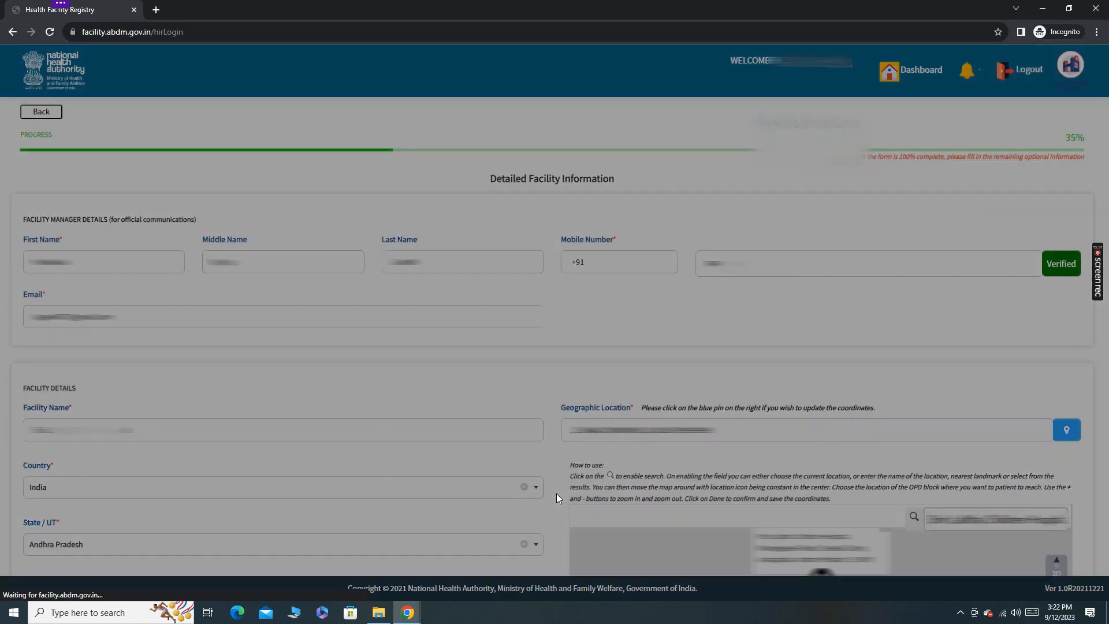
# Upload the desktop file "building photo" as the facility building photograph.
pyautogui.scroll(-5, 589, 192)
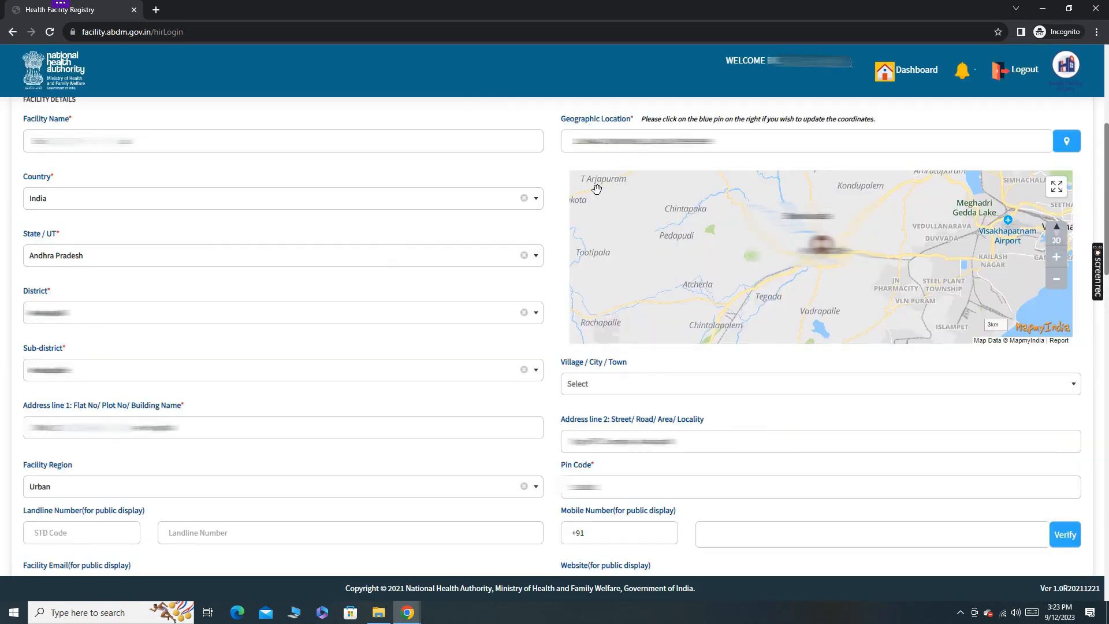
pyautogui.scroll(-9, 715, 421)
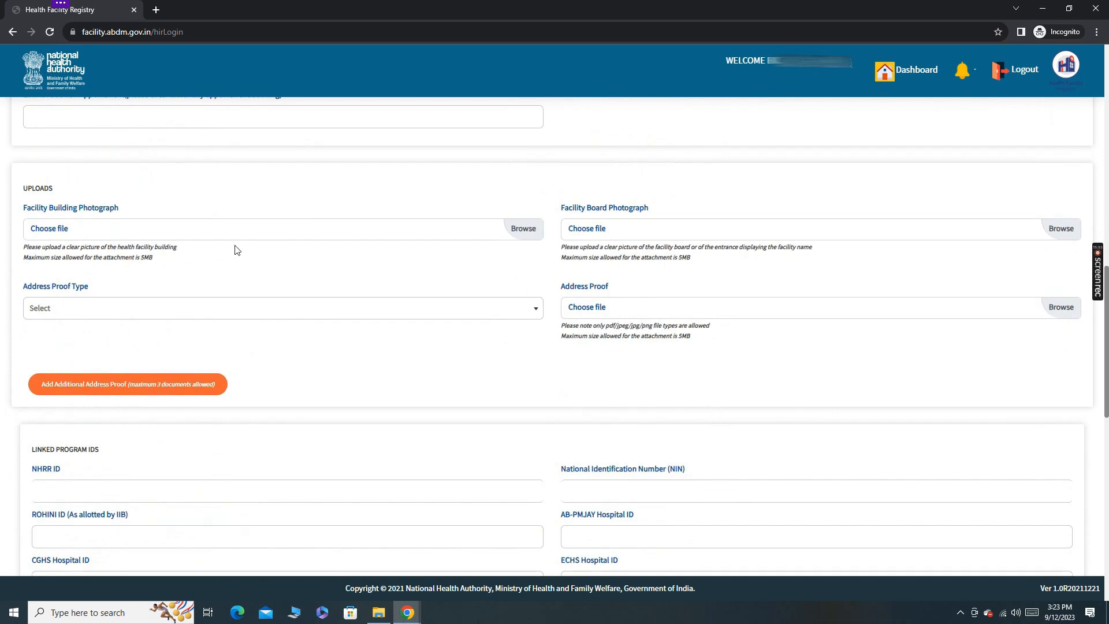
pyautogui.click(523, 229)
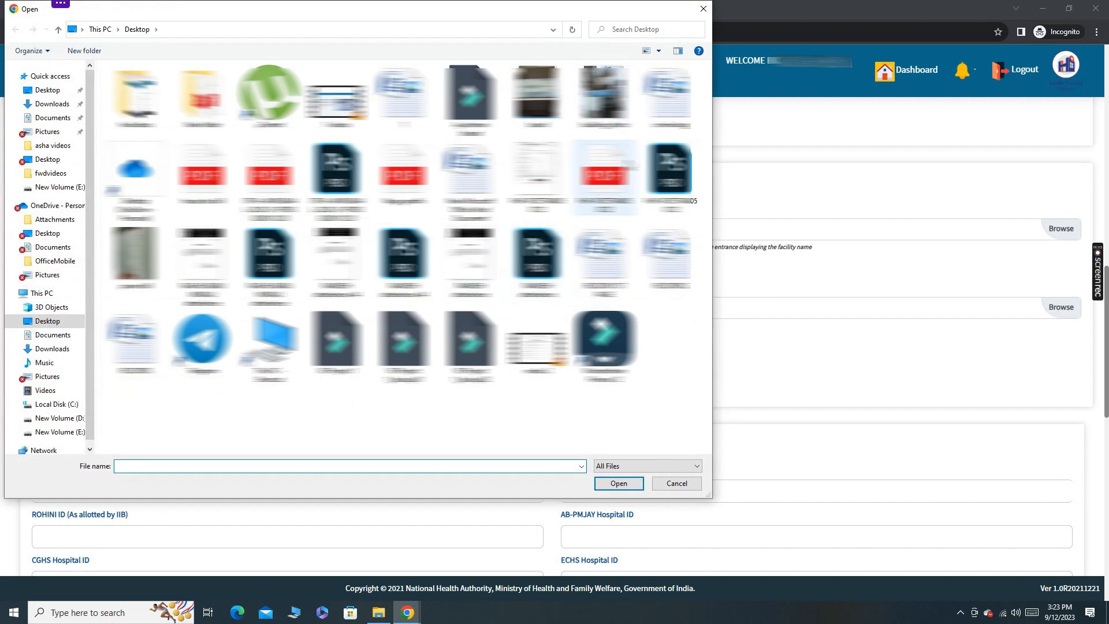
pyautogui.click(605, 95)
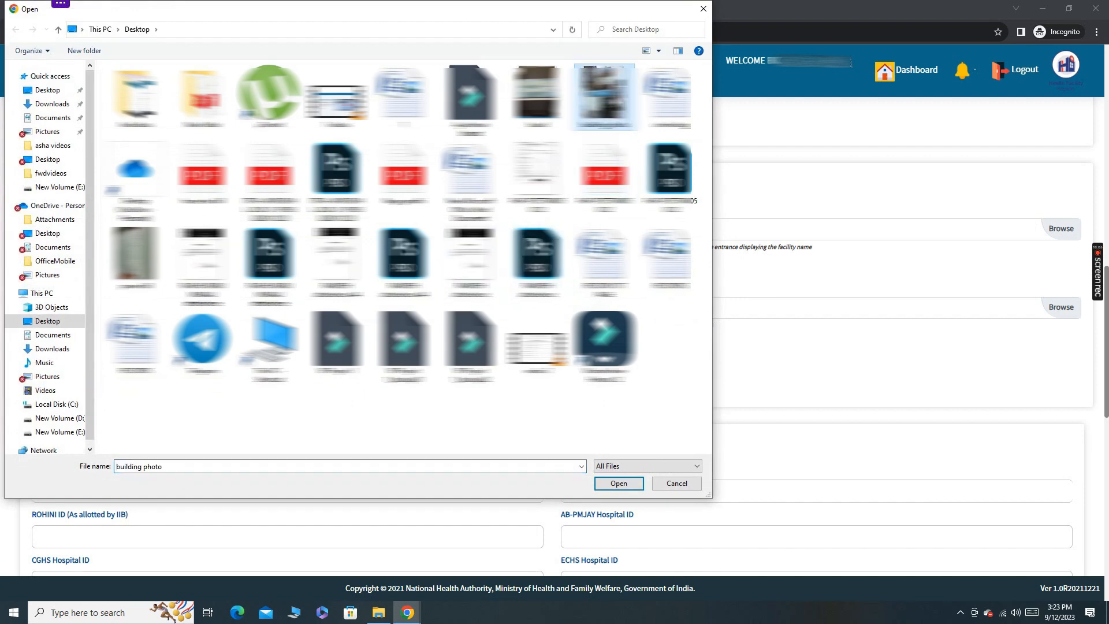
pyautogui.click(617, 483)
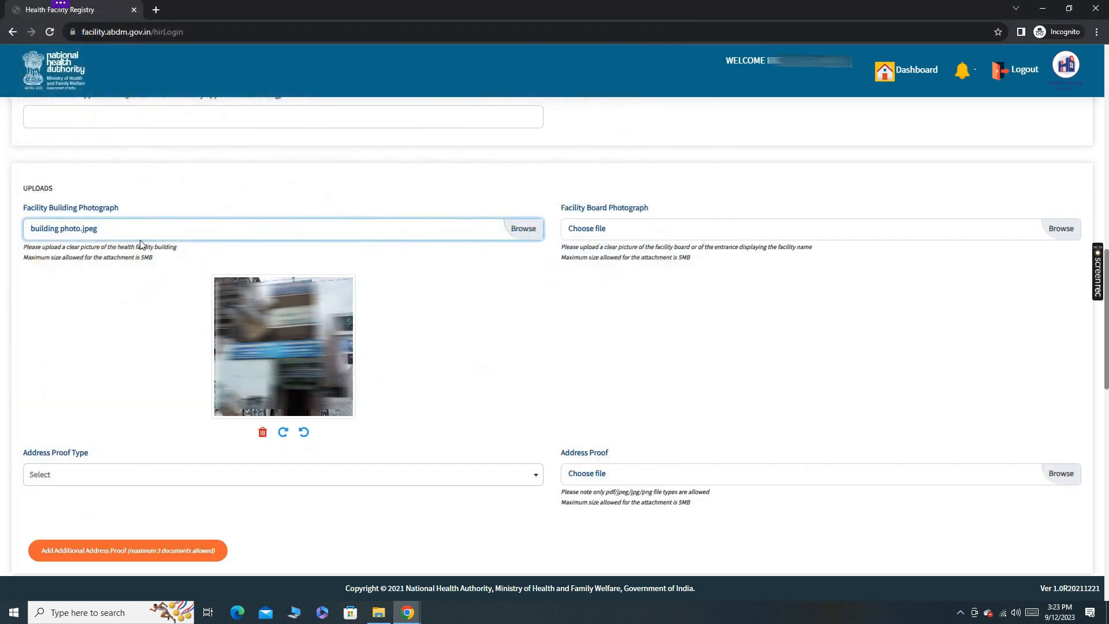
# Upload the desktop file "board" as the facility board photograph.
pyautogui.click(1063, 228)
pyautogui.click(537, 95)
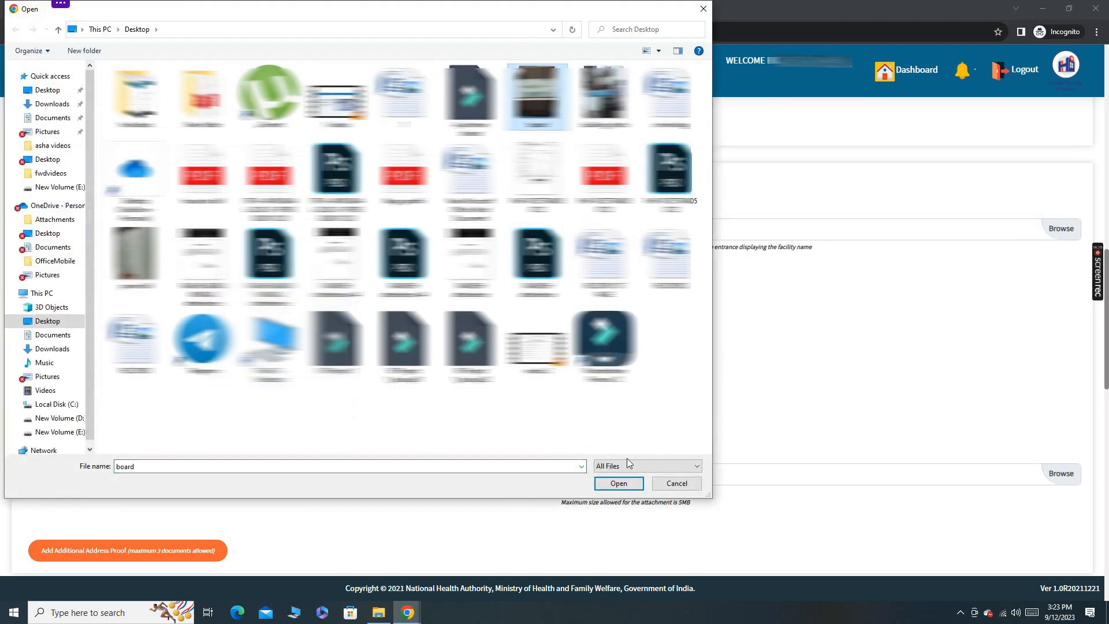
pyautogui.click(619, 483)
pyautogui.scroll(1, 650, 434)
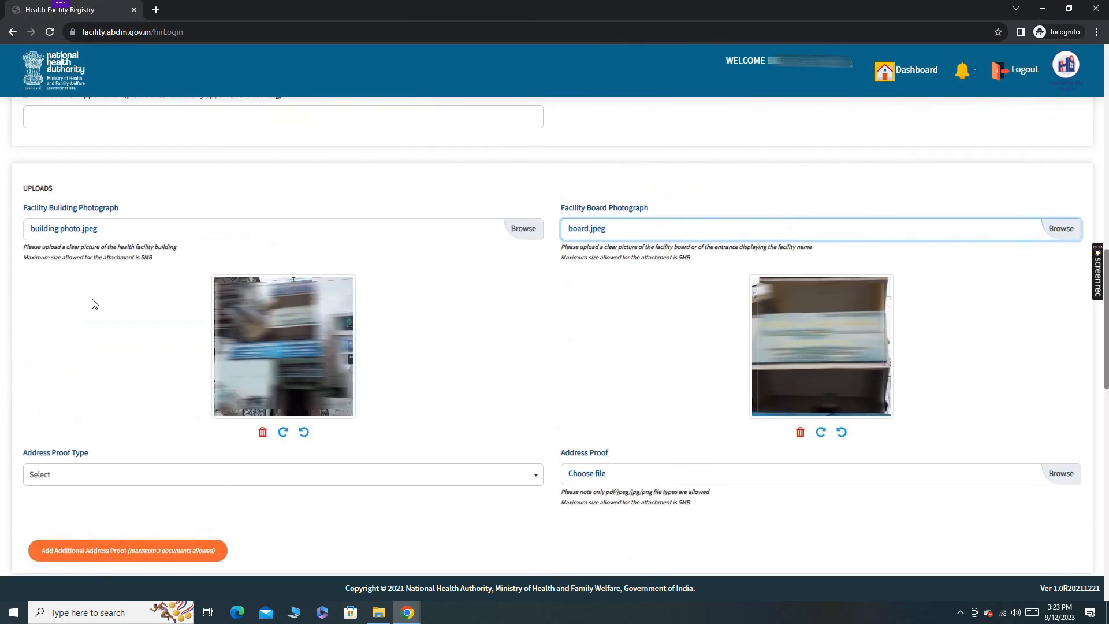
# Set the address proof type to Electricity Bill and upload the desktop file "power bill" as the address proof.
pyautogui.scroll(-3, 670, 234)
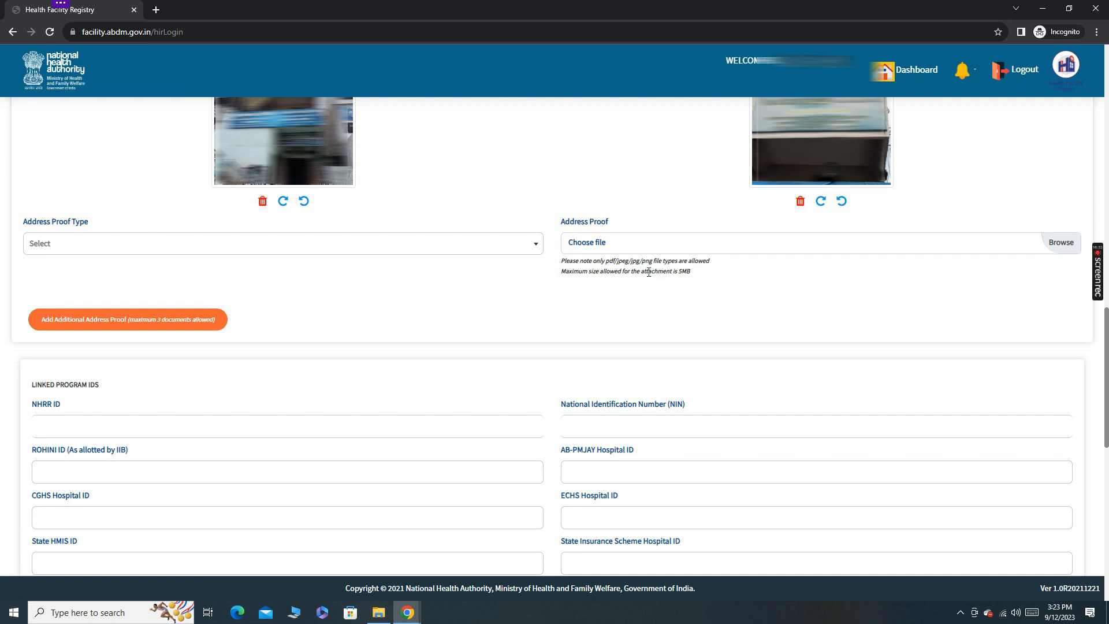
pyautogui.click(530, 254)
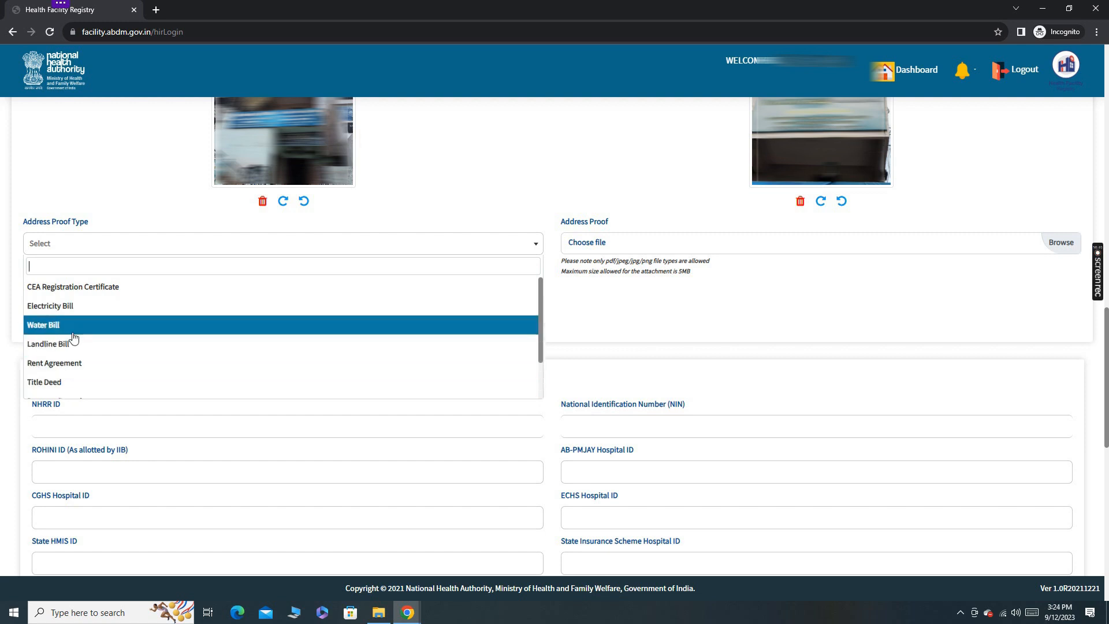
pyautogui.scroll(-2, 74, 338)
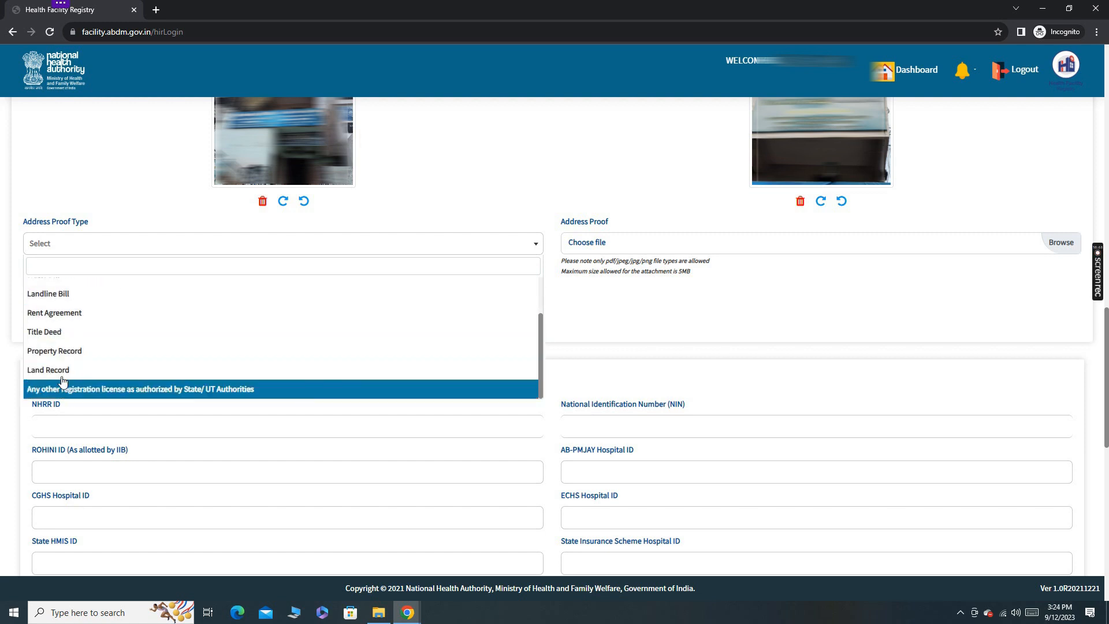
pyautogui.scroll(2, 62, 346)
pyautogui.click(62, 305)
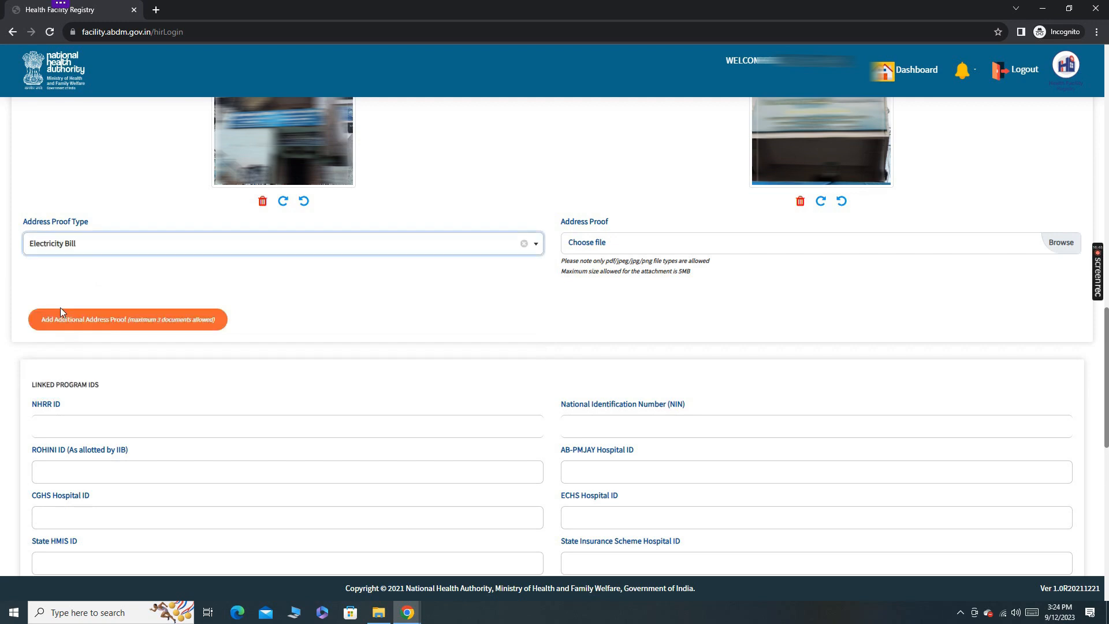
pyautogui.click(1053, 244)
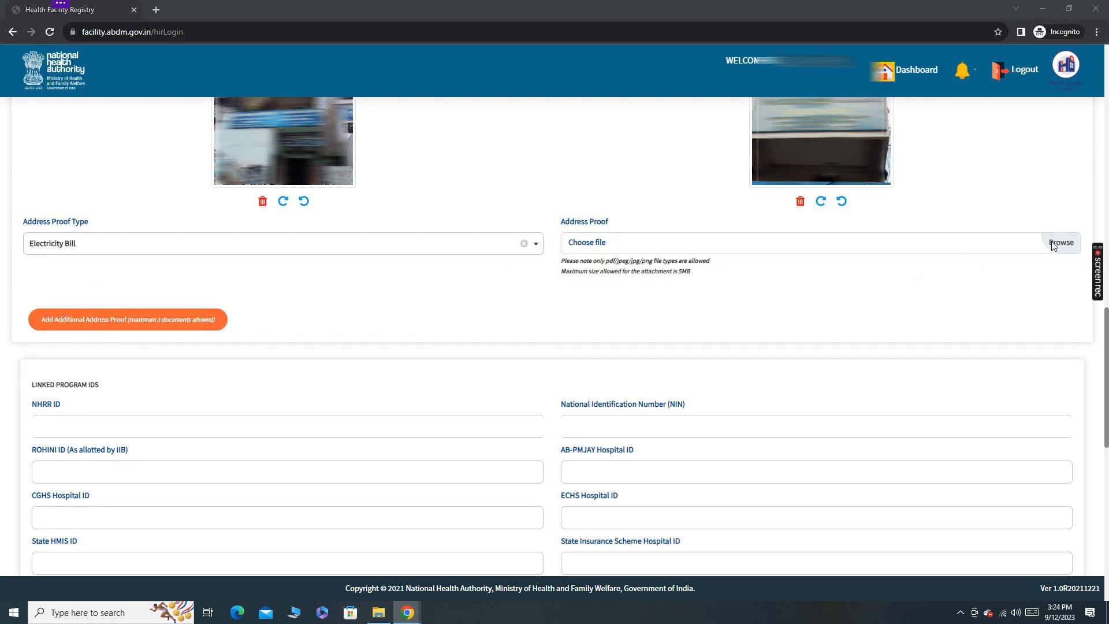
pyautogui.click(136, 254)
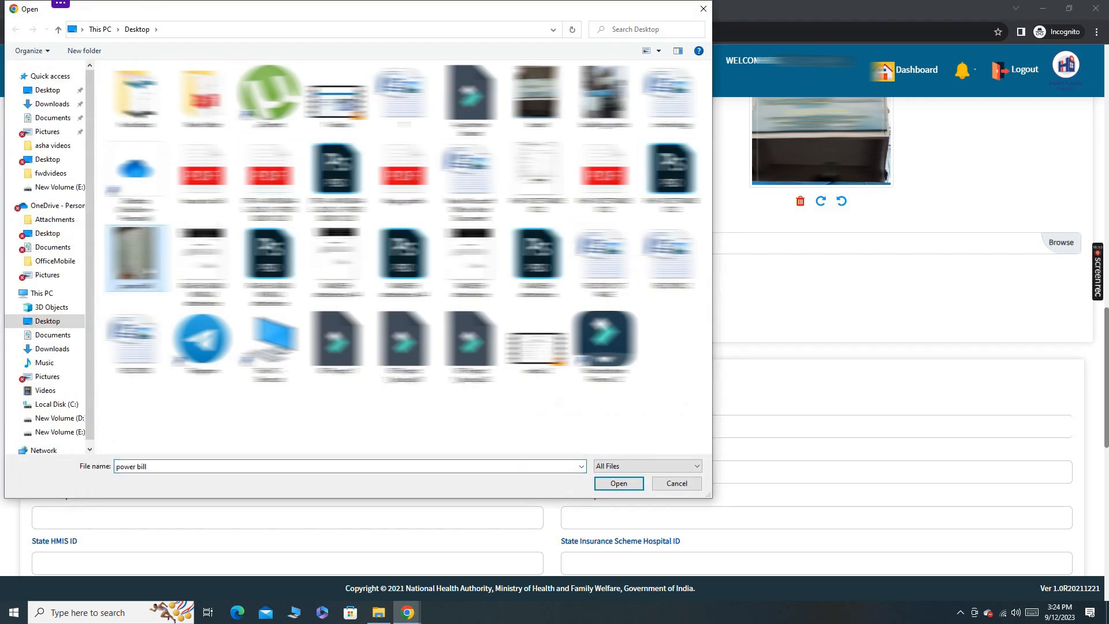
pyautogui.click(630, 485)
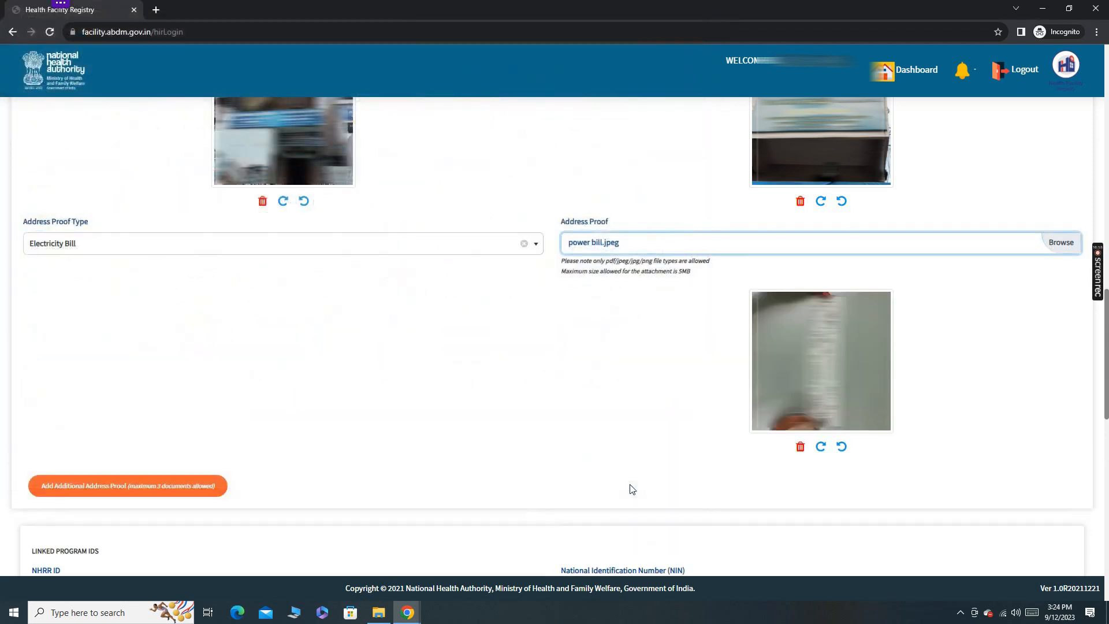
# Set the Shift 1 closing time to 16:00 for each day from Monday to Saturday.
pyautogui.scroll(-6, 632, 489)
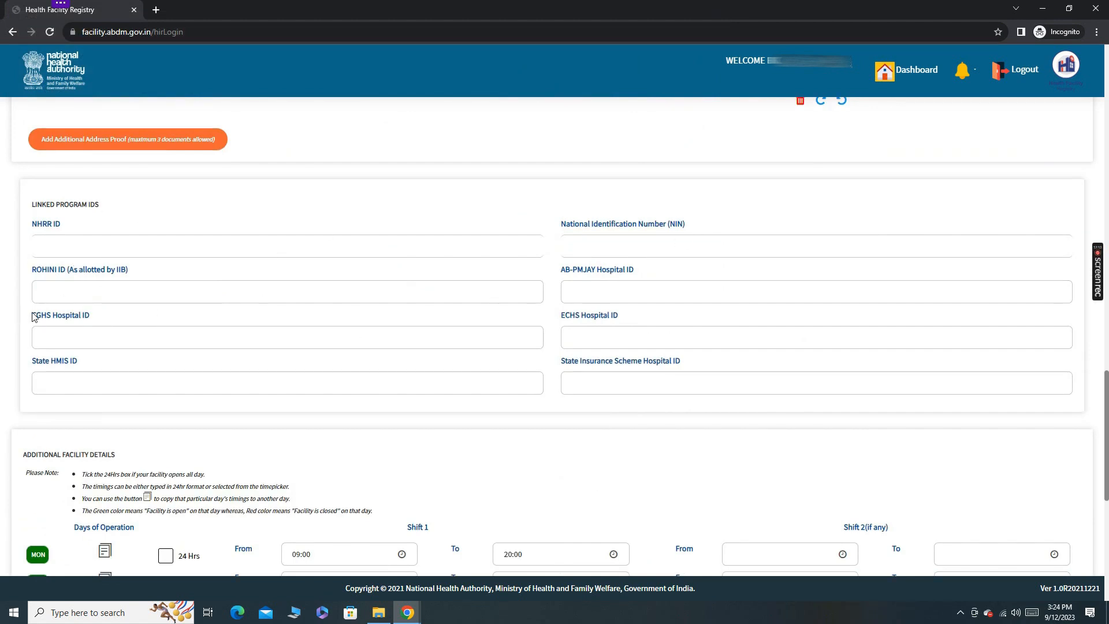
pyautogui.scroll(-5, 749, 355)
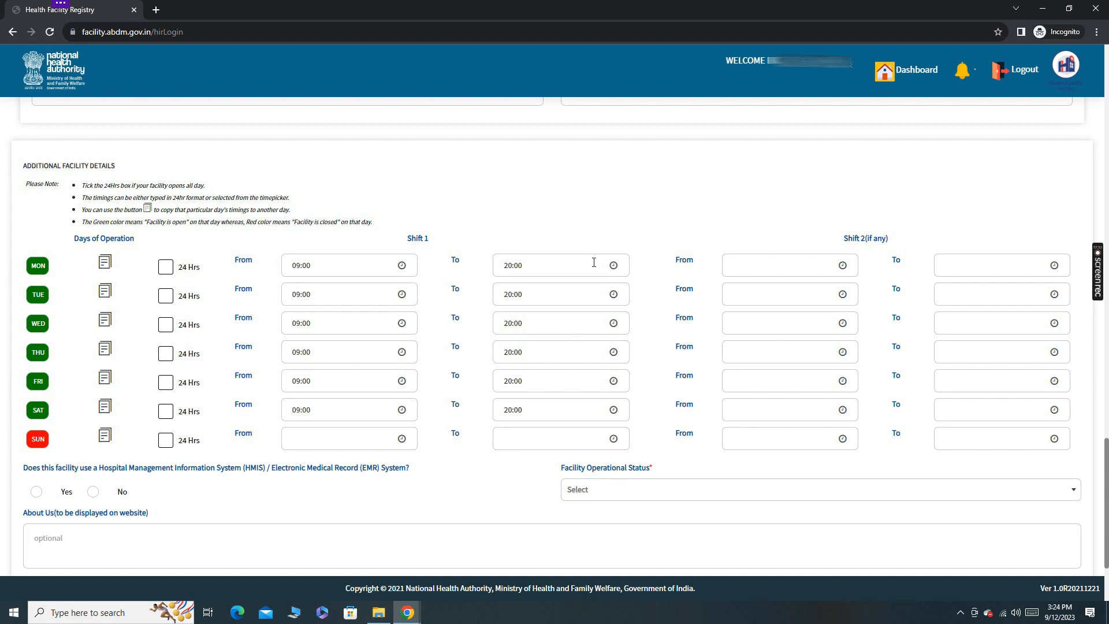
pyautogui.click(532, 267)
pyautogui.write('16')
pyautogui.click(564, 292)
pyautogui.press('BackSpace')
pyautogui.press('BackSpace')
pyautogui.write('16')
pyautogui.click(510, 323)
pyautogui.write('16')
pyautogui.doubleClick(513, 353)
pyautogui.write('16')
pyautogui.doubleClick(502, 381)
pyautogui.write('16')
pyautogui.doubleClick(507, 410)
pyautogui.write('16')
# Set the facility operational status to Functional, then save the page and proceed to the ownership details.
pyautogui.scroll(-1, 908, 454)
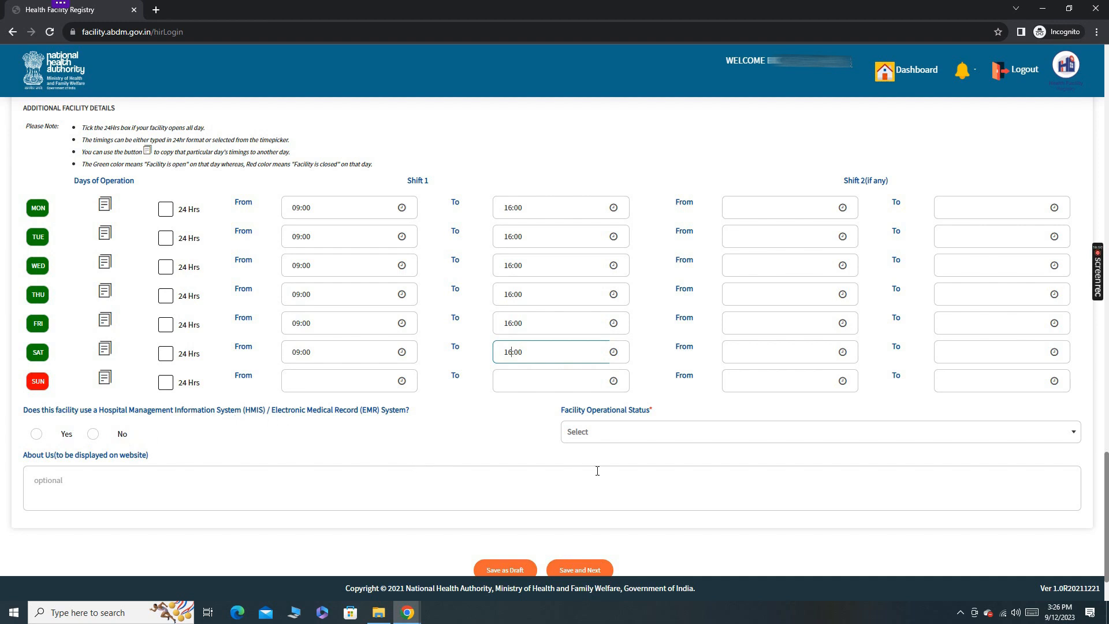
pyautogui.click(736, 434)
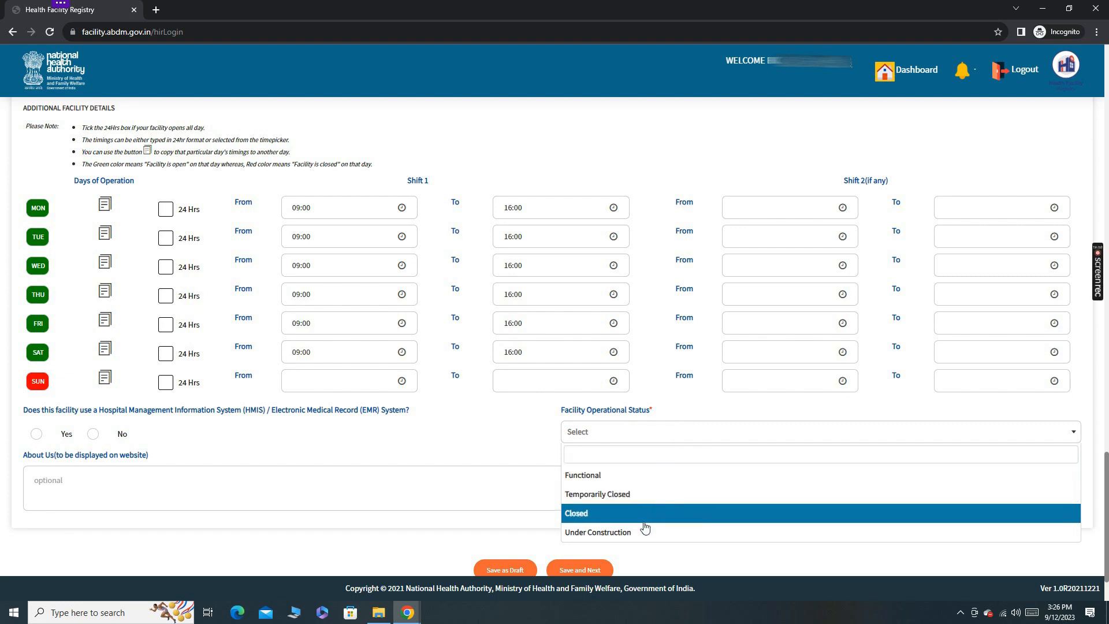
pyautogui.click(654, 477)
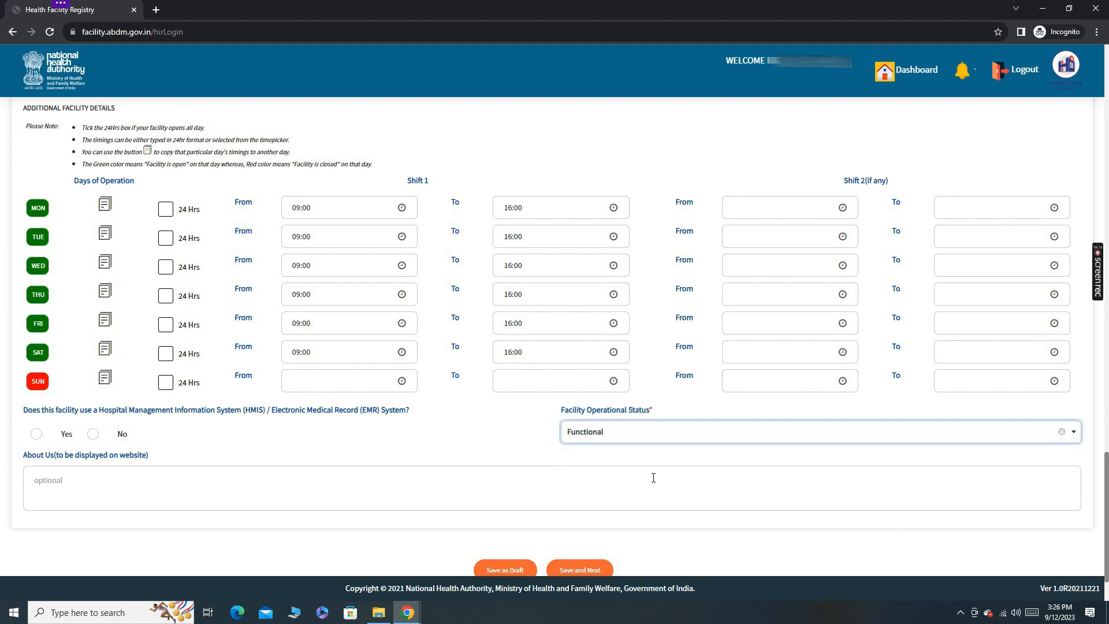
pyautogui.scroll(-2, 654, 477)
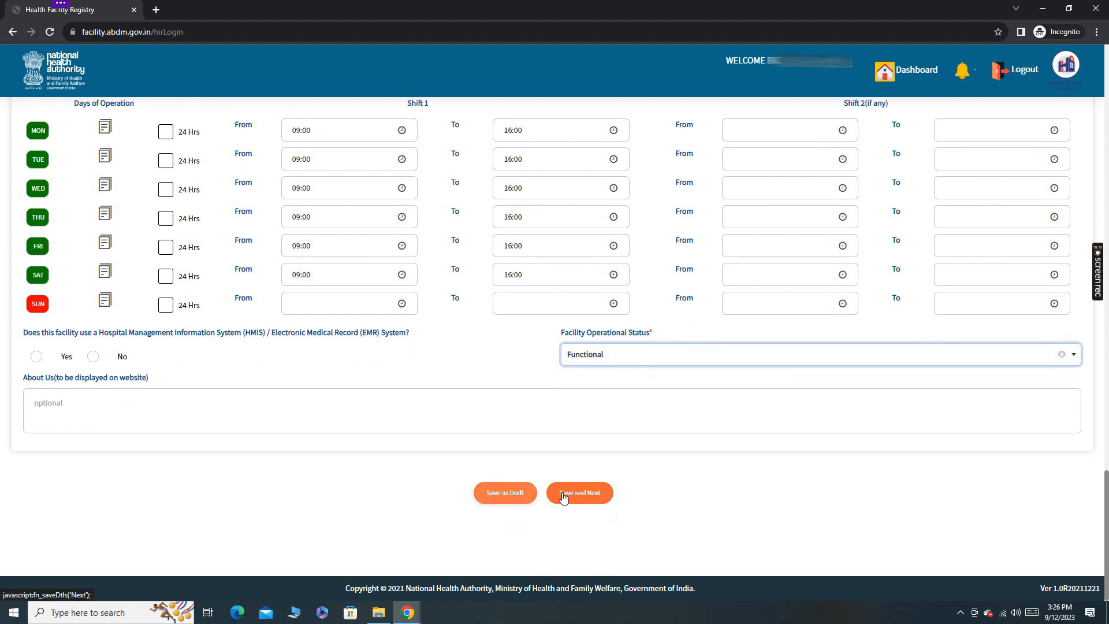
pyautogui.click(594, 498)
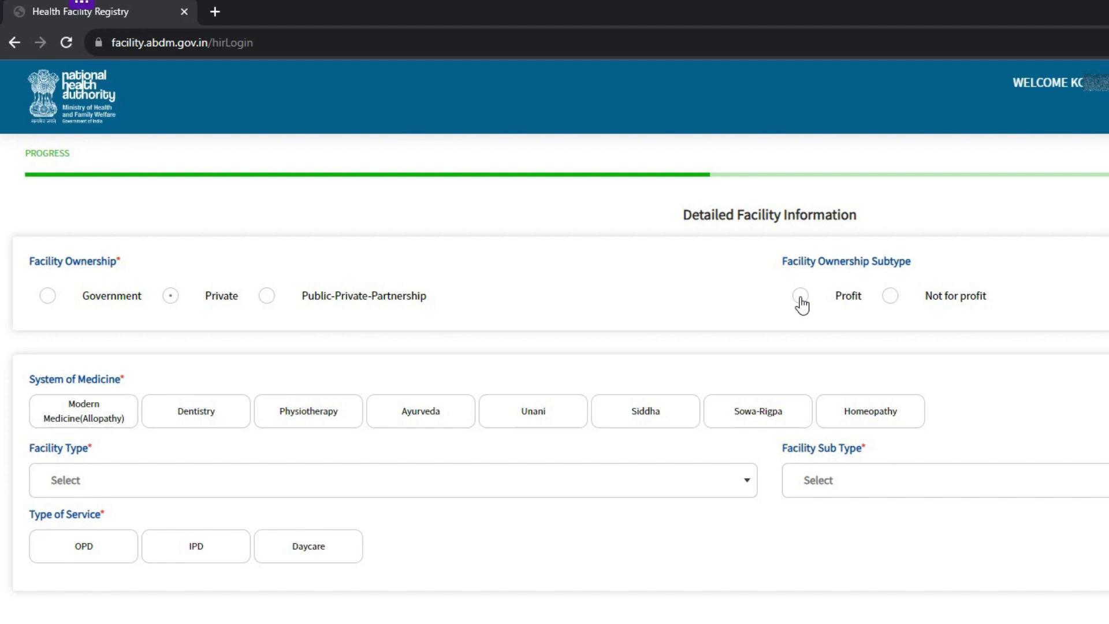
# Set the private facility's ownership subtype to Profit and its profit category to Sole Proprietorship.
pyautogui.click(800, 297)
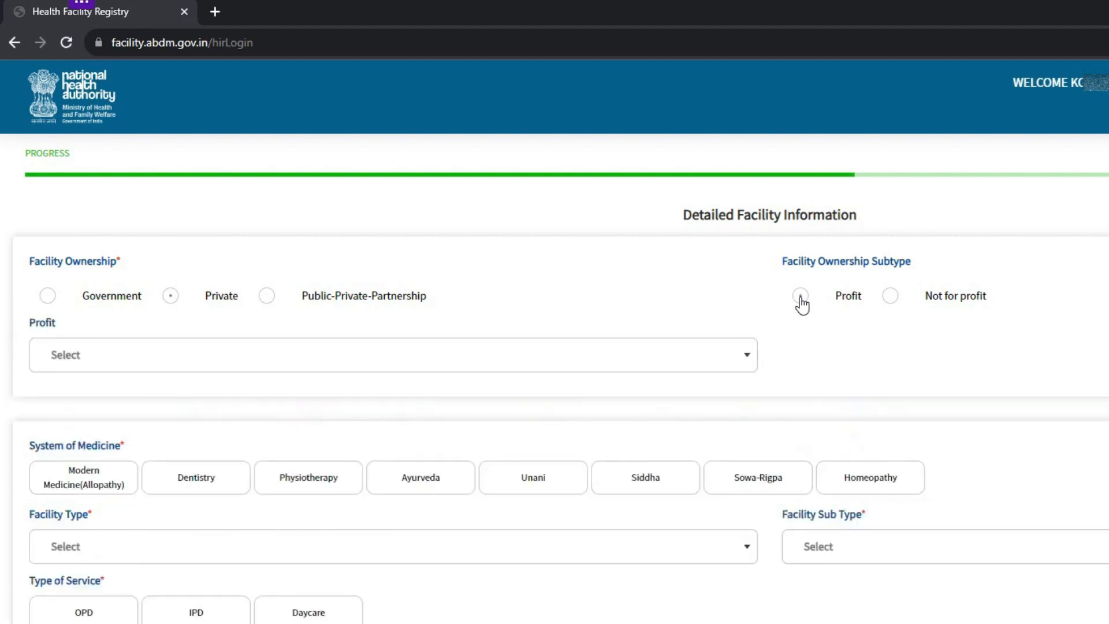
pyautogui.click(685, 364)
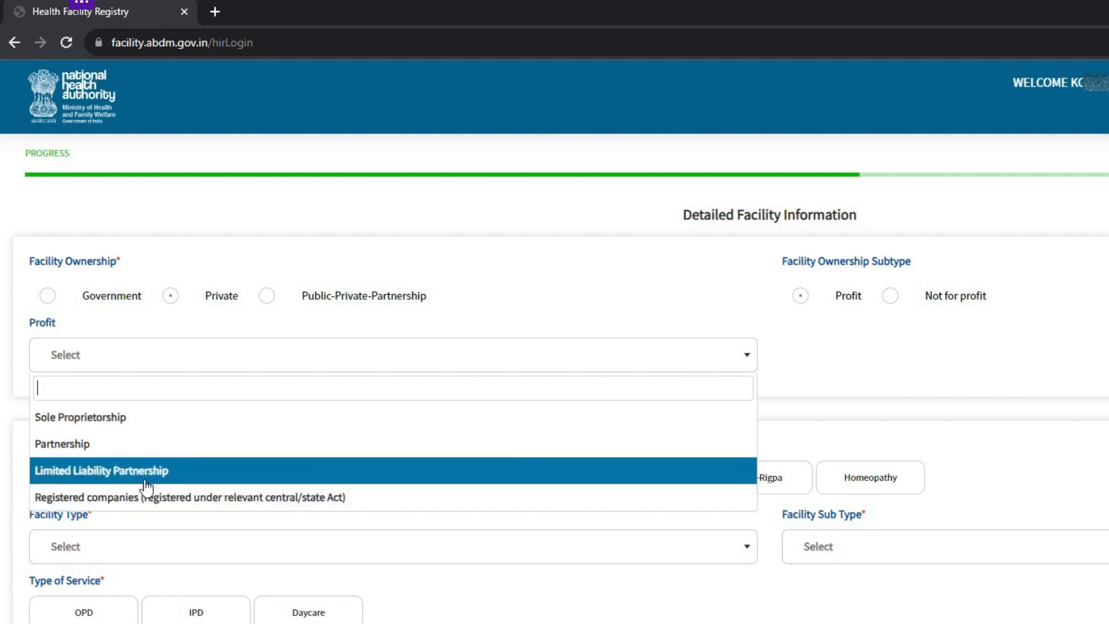
pyautogui.click(102, 418)
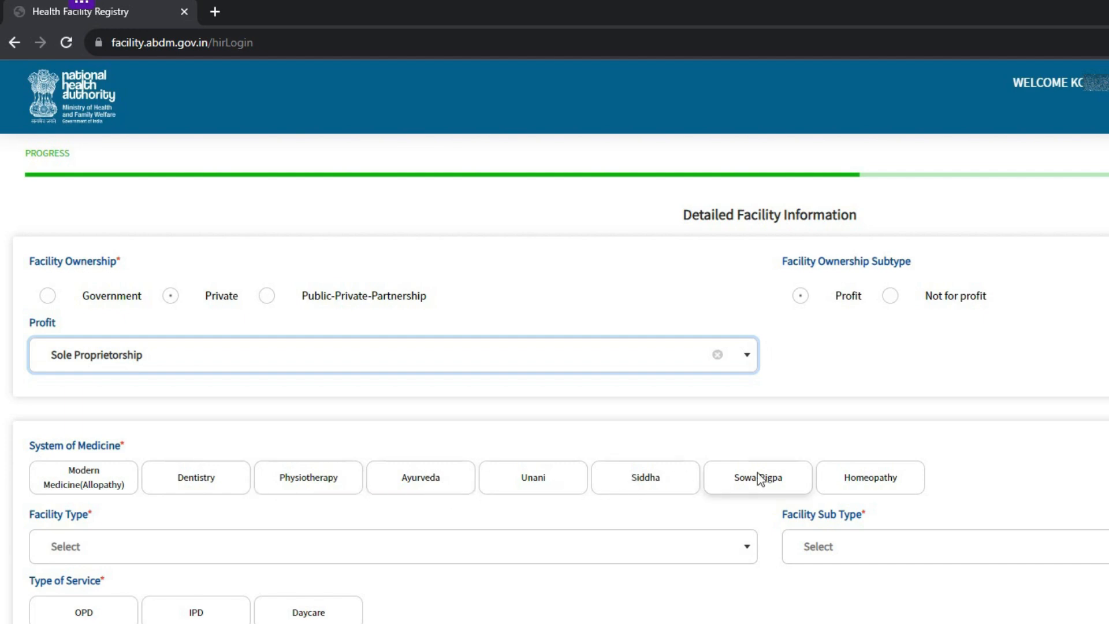
# Set the system of medicine to Modern Medicine (Allopathy) and the facility type to Hospital.
pyautogui.click(96, 479)
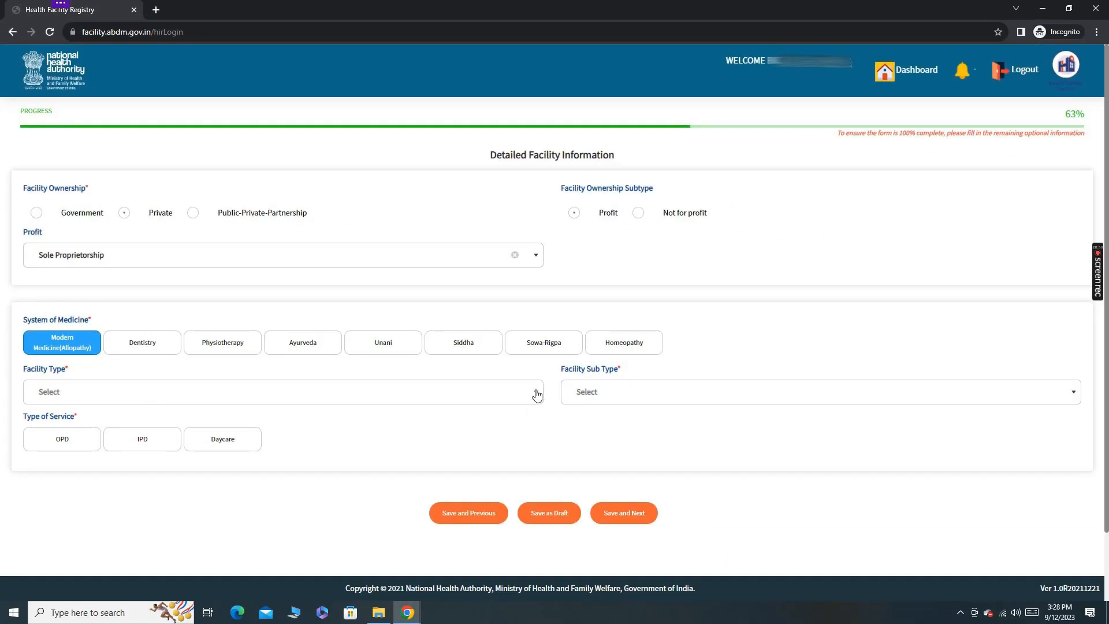
pyautogui.click(537, 395)
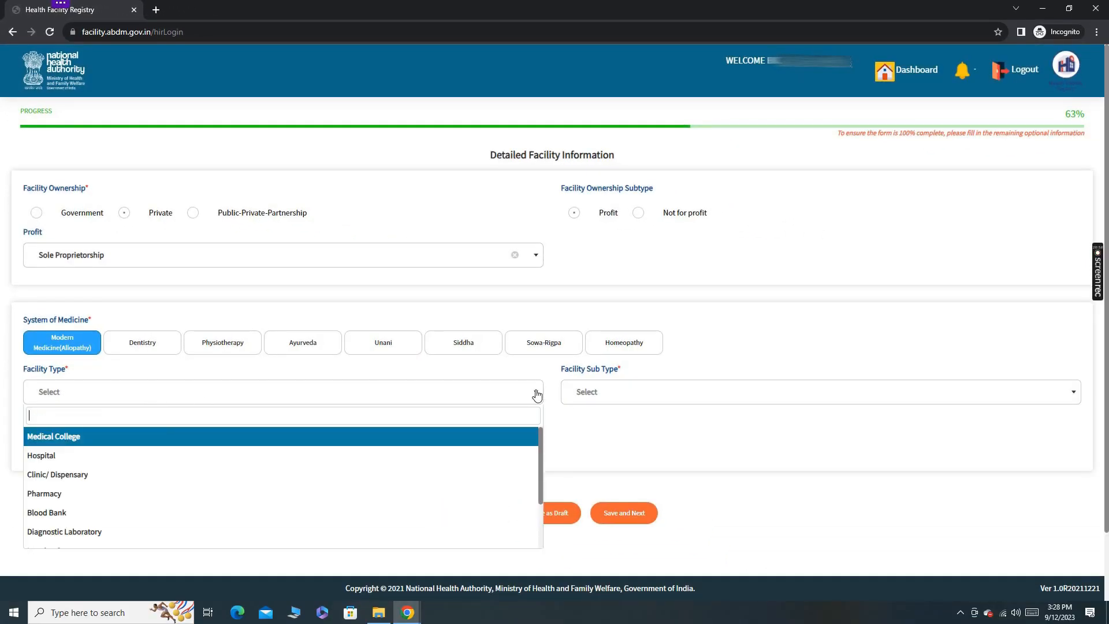
pyautogui.click(536, 395)
pyautogui.click(537, 391)
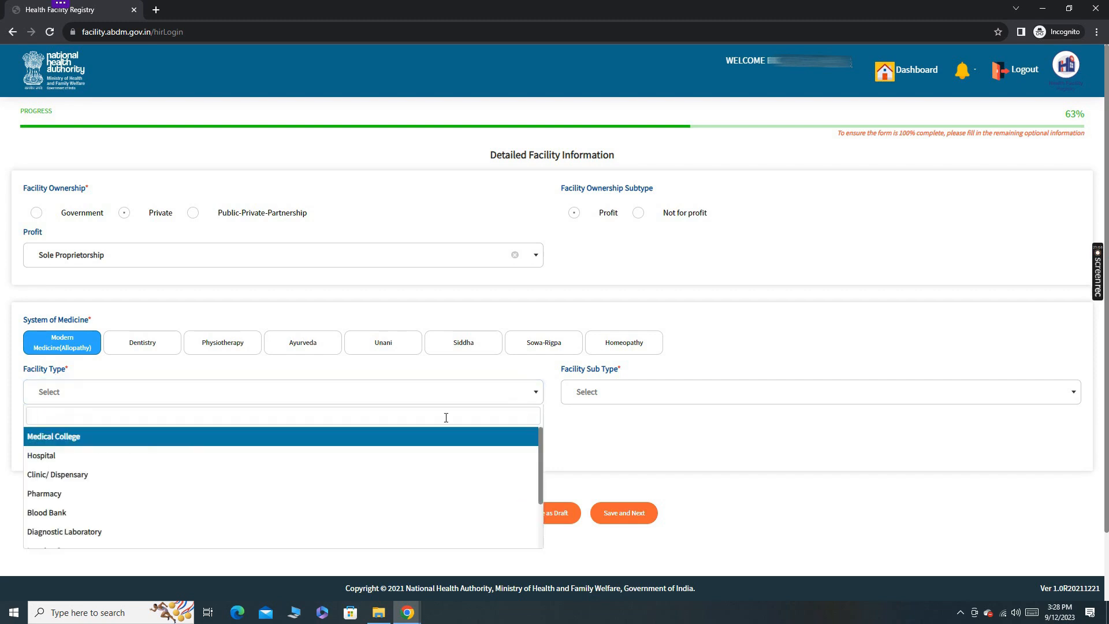
pyautogui.click(63, 461)
pyautogui.click(536, 391)
pyautogui.scroll(-2, 276, 473)
pyautogui.scroll(3, 213, 450)
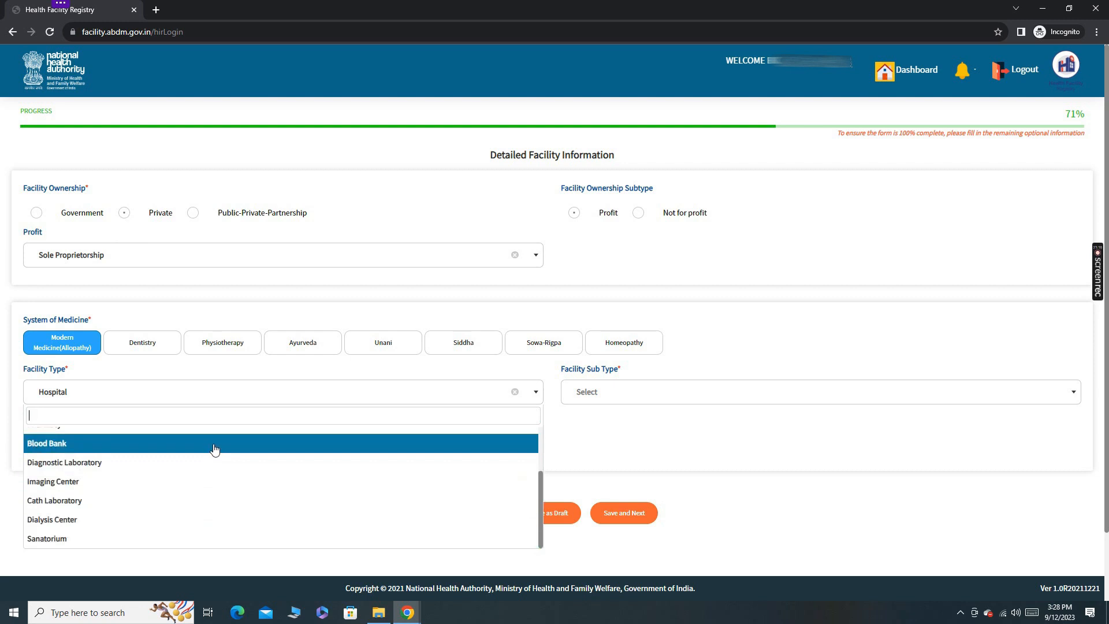
pyautogui.click(213, 452)
# Set the hospital's facility sub type to Any Other.
pyautogui.click(812, 396)
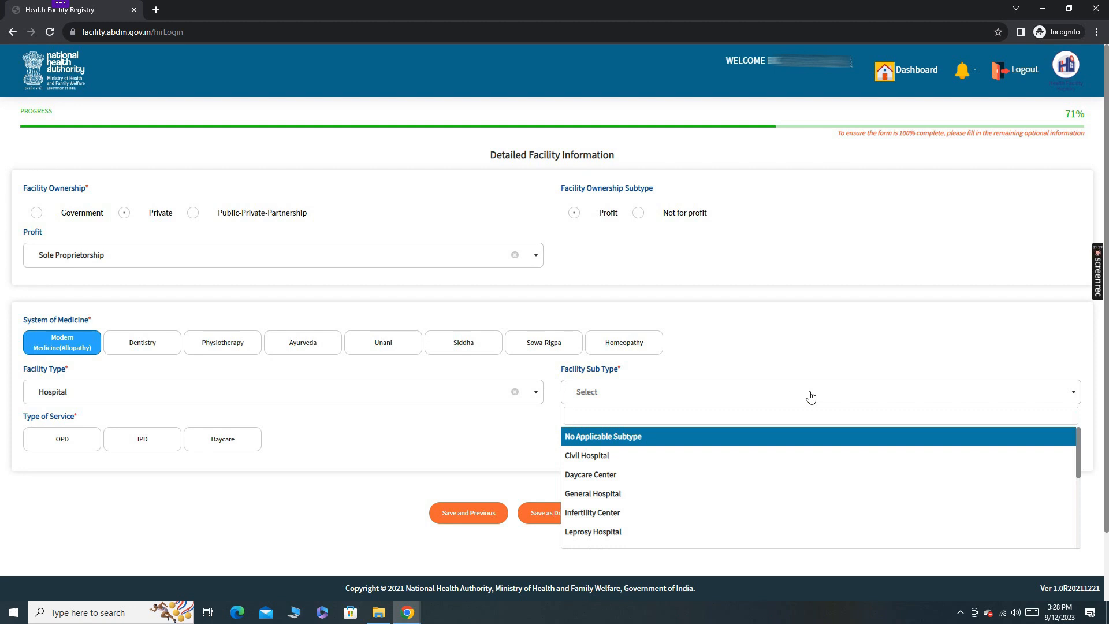
pyautogui.press('Down')
pyautogui.press('Down')
pyautogui.press('Down')
pyautogui.press('Up')
pyautogui.press('Up')
pyautogui.press('Up')
pyautogui.press('Down')
pyautogui.press('Down')
pyautogui.press('Up')
pyautogui.press('Up')
pyautogui.press('Down')
pyautogui.press('Down')
pyautogui.press('Down')
pyautogui.press('Down')
pyautogui.press('Down')
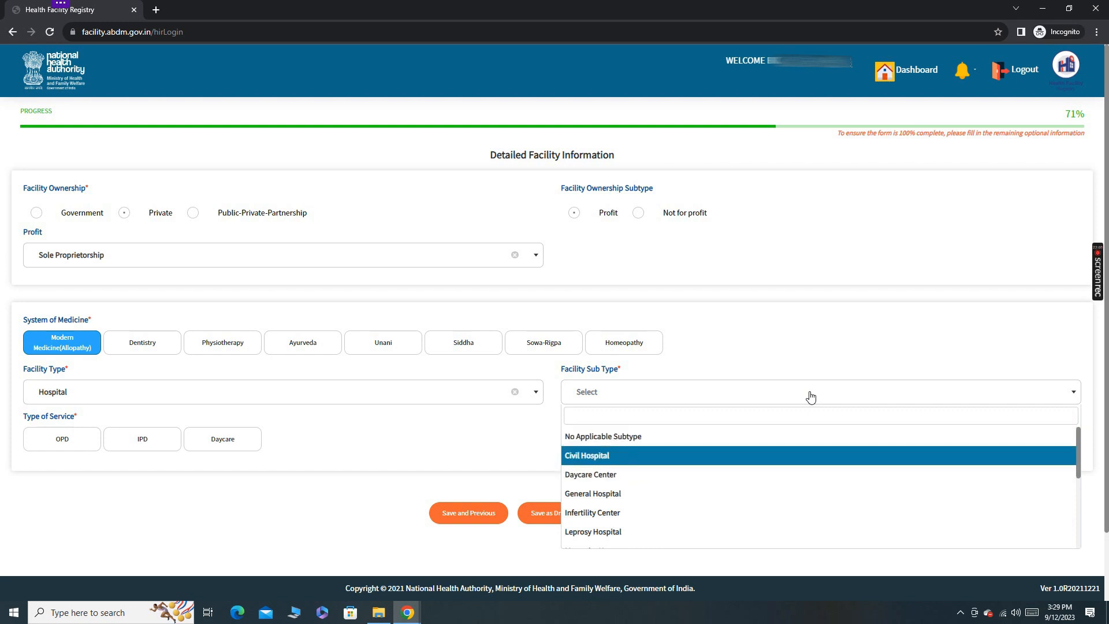
pyautogui.press('Down')
pyautogui.press('Down')
pyautogui.press('Down')
pyautogui.press('Down')
pyautogui.press('Down')
pyautogui.press('Down')
pyautogui.press('Down')
pyautogui.press('Down')
pyautogui.press('Down')
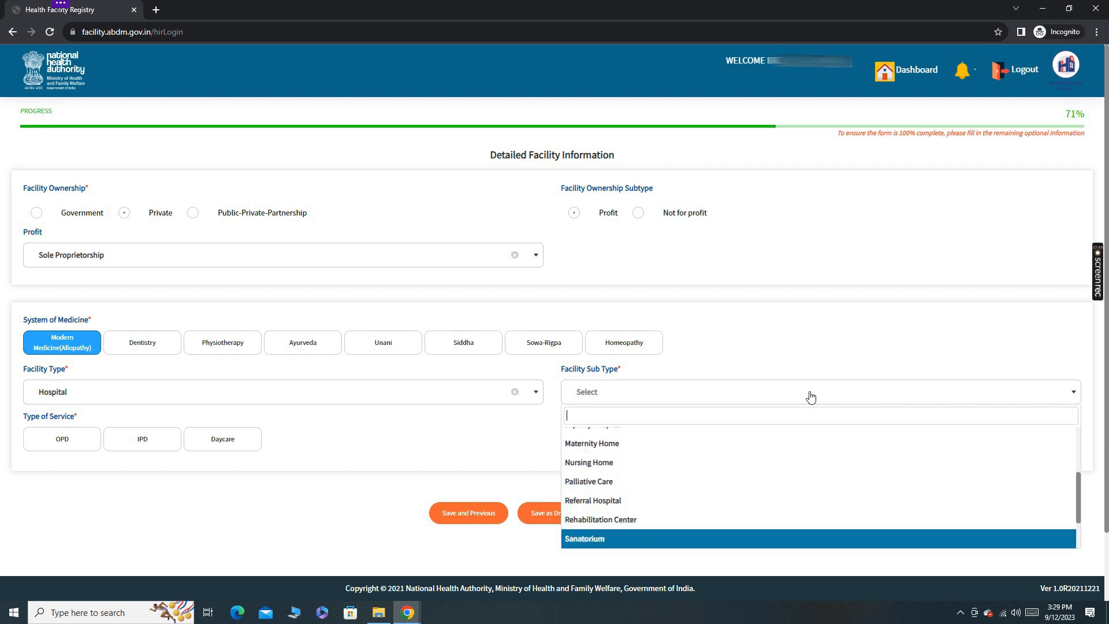
pyautogui.click(594, 541)
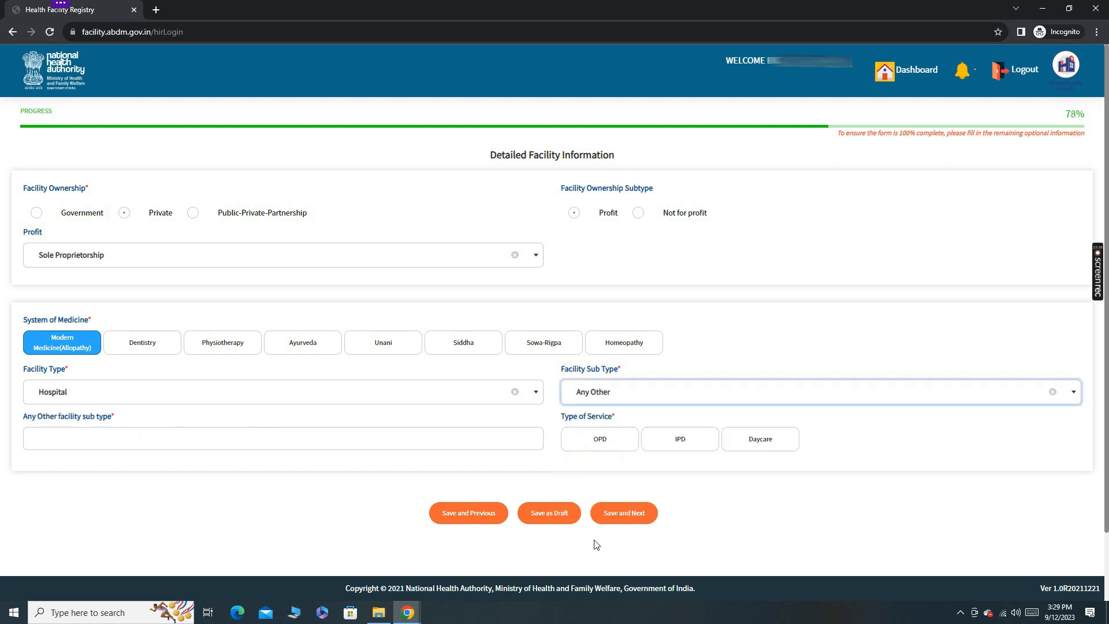
# Specify the other facility sub type as "Children Hospital".
pyautogui.click(354, 440)
pyautogui.write('Childr')
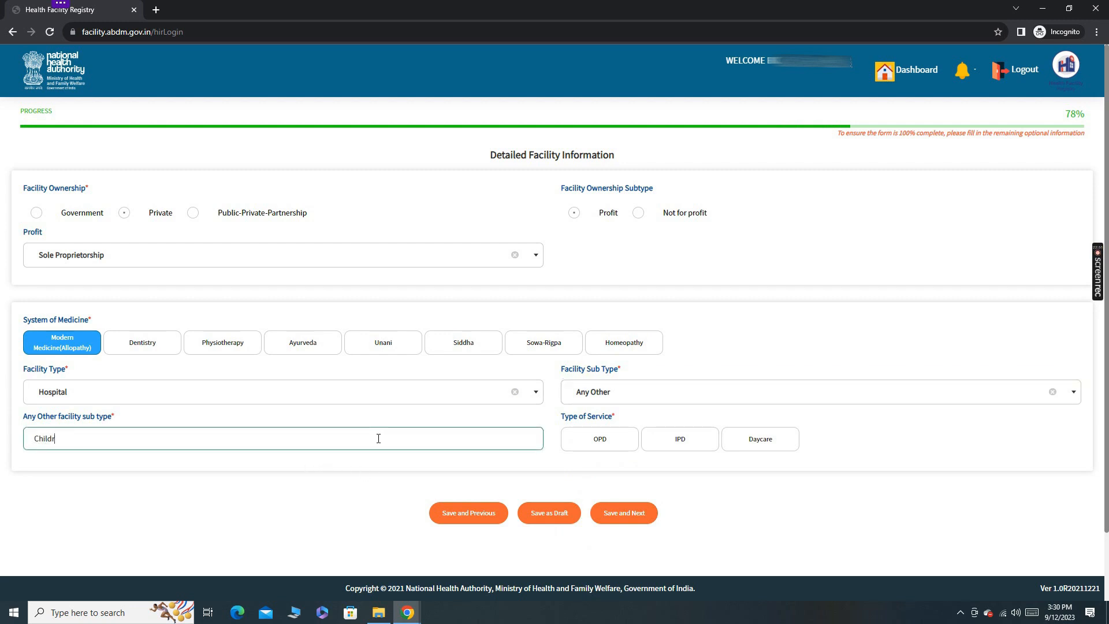
pyautogui.write('ren Hospital')
# Choose OPD and Daycare as the types of service, leaving IPD unselected, then save and proceed to the services page.
pyautogui.click(584, 442)
pyautogui.click(779, 444)
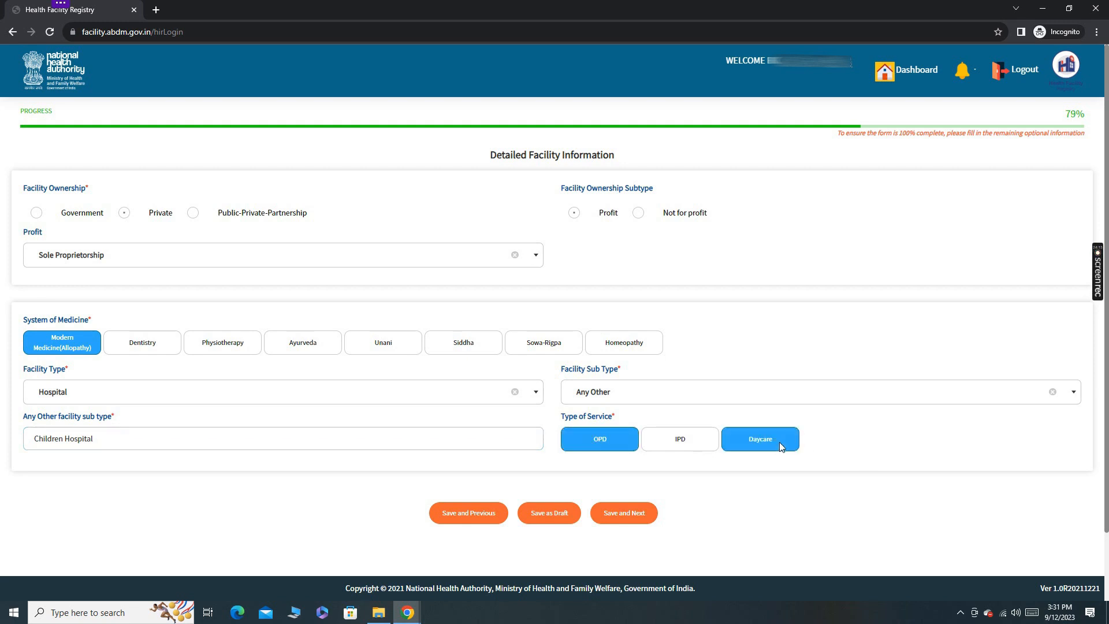
pyautogui.click(680, 438)
pyautogui.click(680, 439)
pyautogui.click(629, 519)
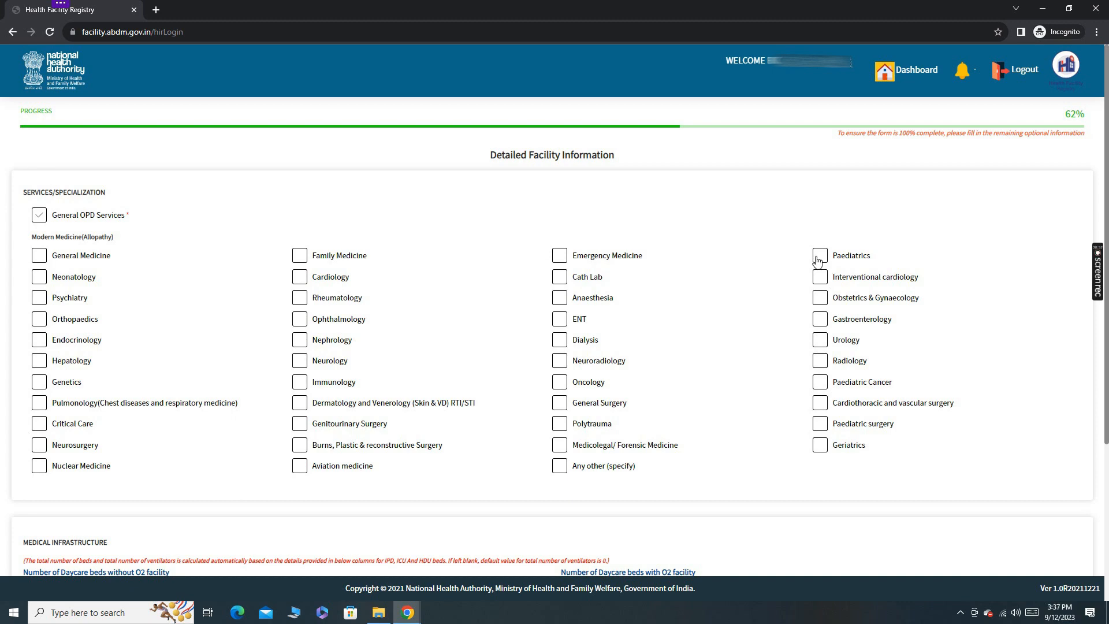
# Select the Paediatrics specialization and enter 0 daycare beds without O2, 2 with O2 and 2 beds in total.
pyautogui.click(818, 258)
pyautogui.scroll(-4, 936, 428)
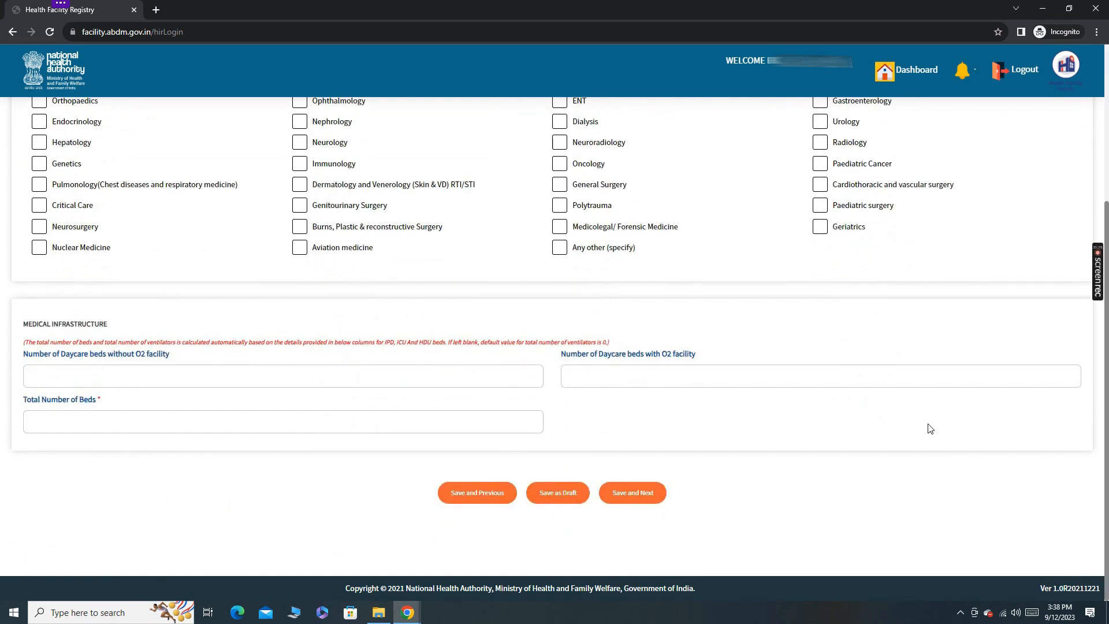
pyautogui.click(459, 379)
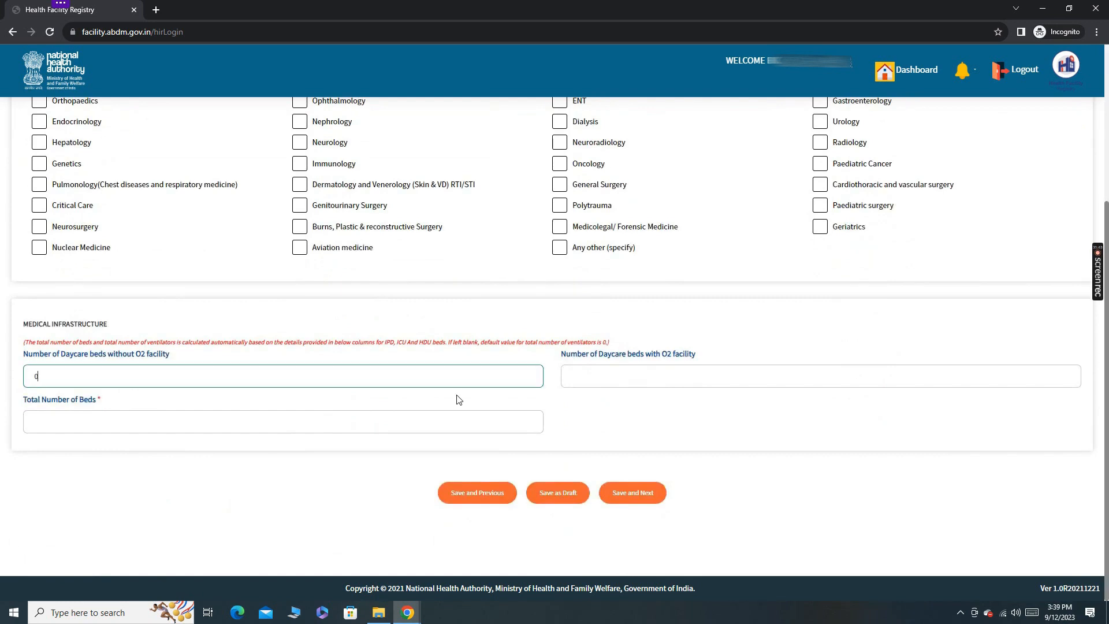
pyautogui.click(611, 379)
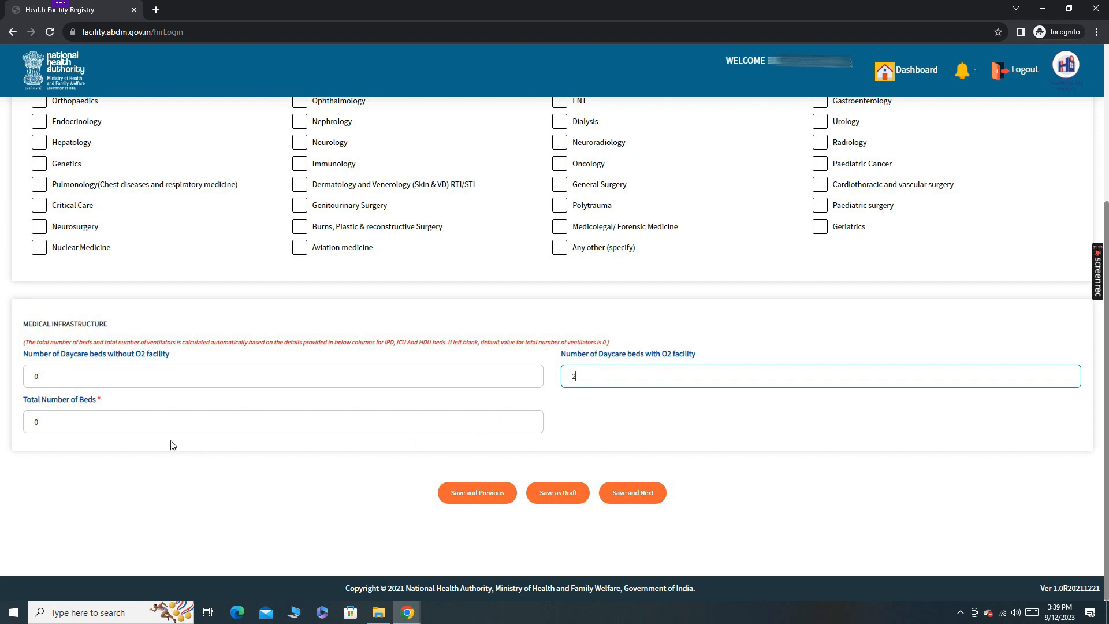
pyautogui.click(150, 427)
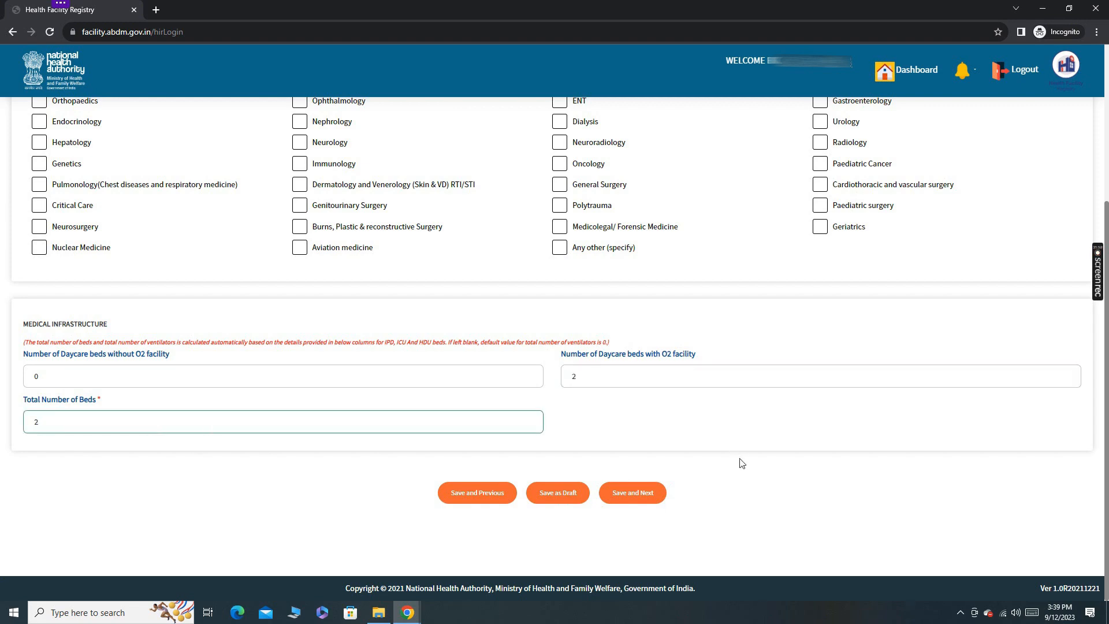
# Save and proceed to the declaration page, then accept the declaration and confirm submission for e-signing.
pyautogui.click(632, 498)
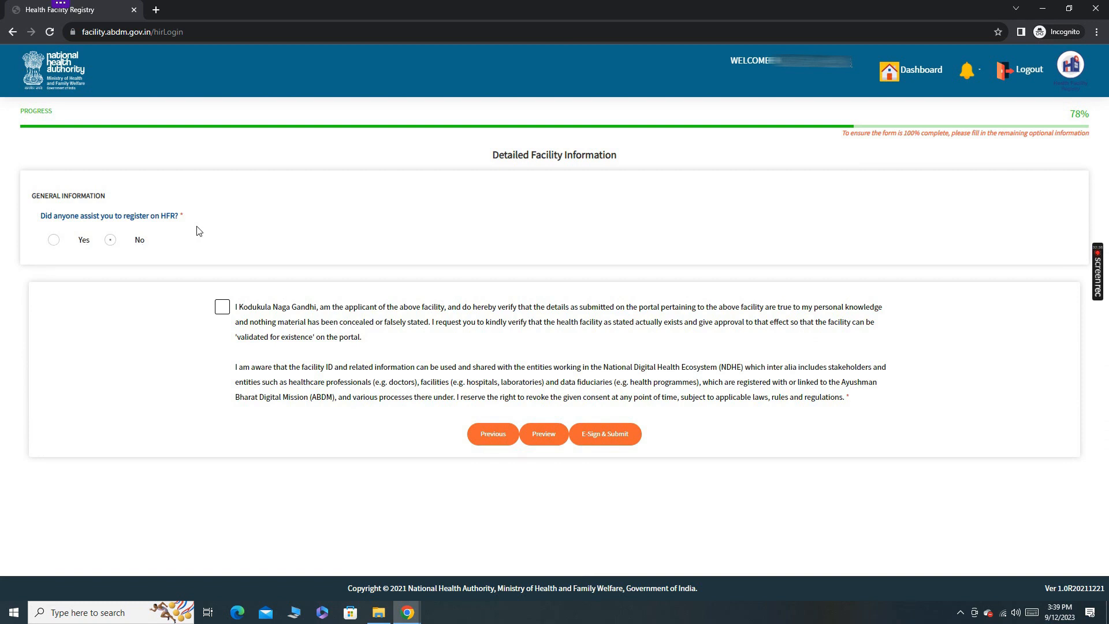
pyautogui.click(228, 313)
pyautogui.click(576, 434)
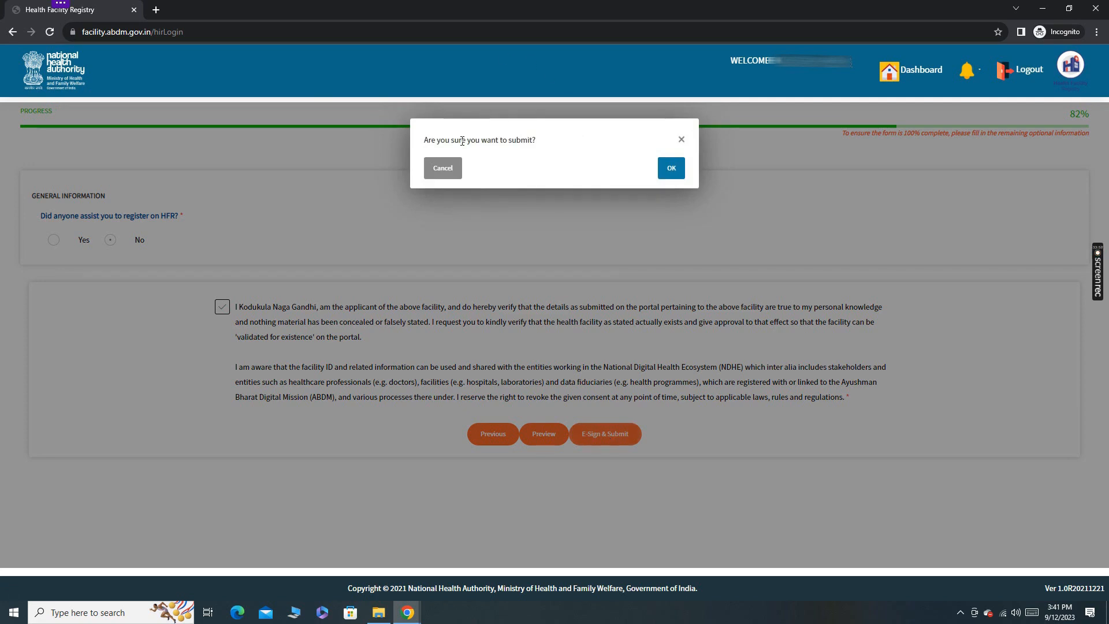
pyautogui.click(669, 173)
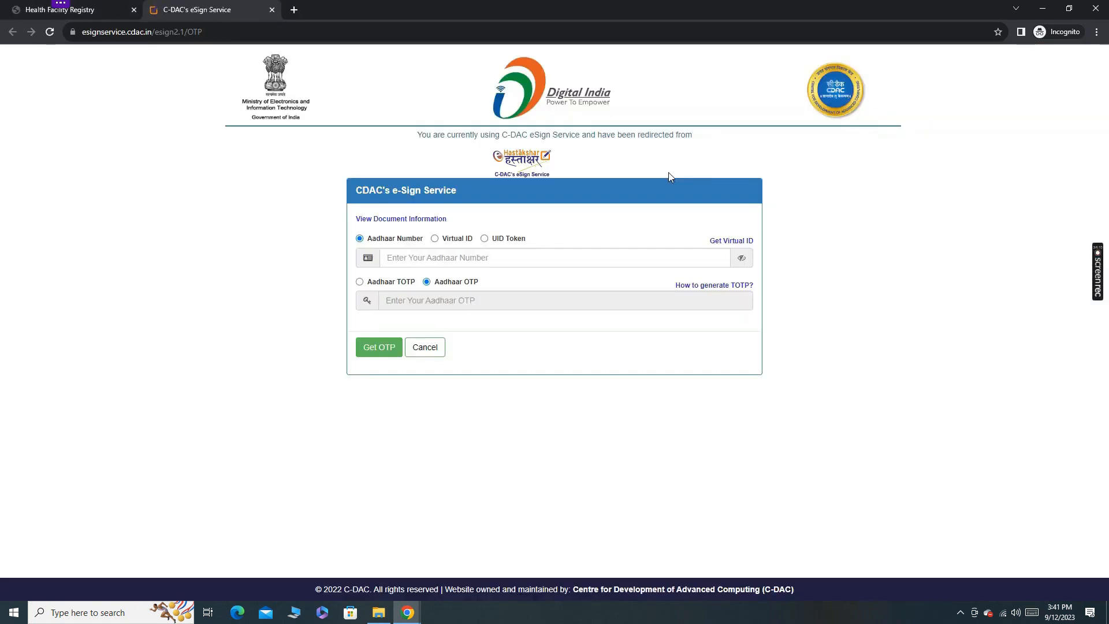
# Enter the applicant's Aadhaar number with its characters unmasked in the e-Sign form and request an Aadhaar OTP.
pyautogui.click(484, 257)
pyautogui.click(742, 260)
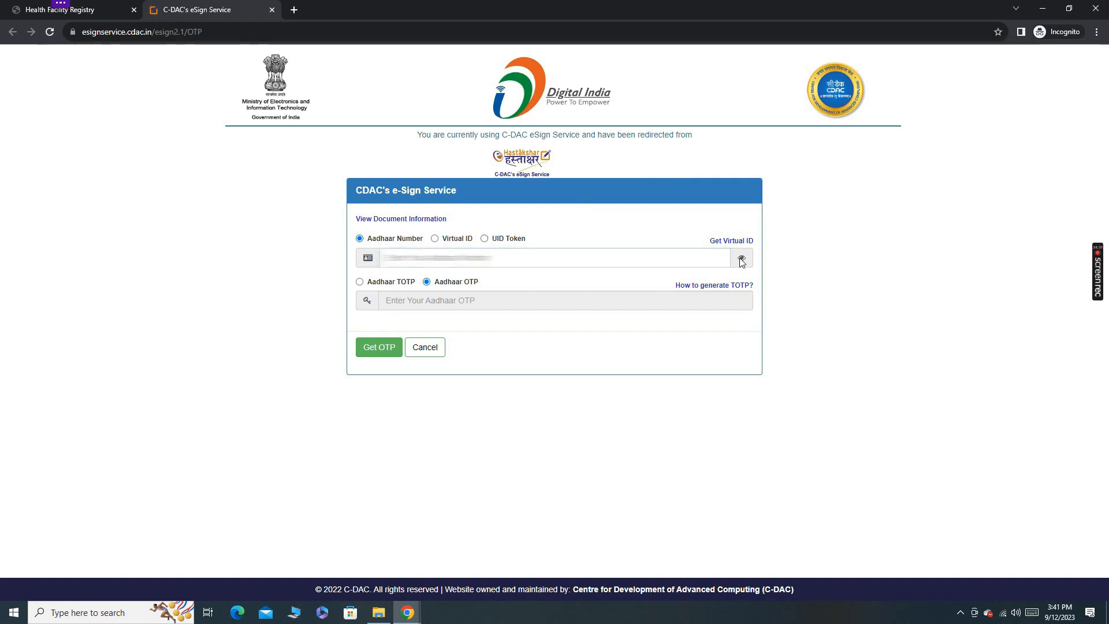
pyautogui.click(520, 260)
pyautogui.write('••••••••••••')
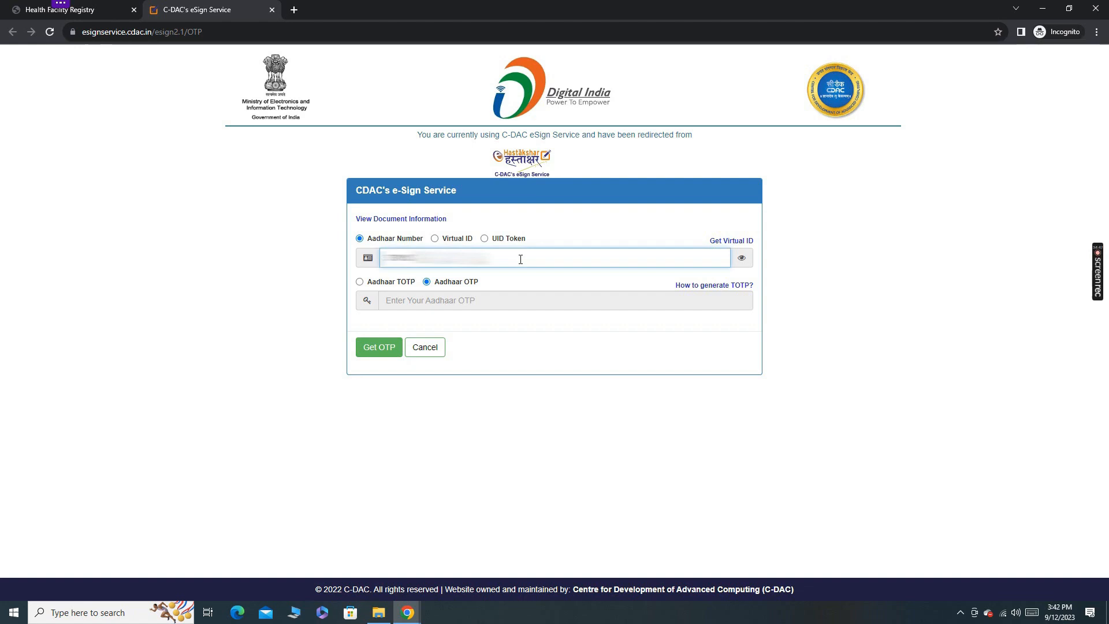
pyautogui.click(378, 348)
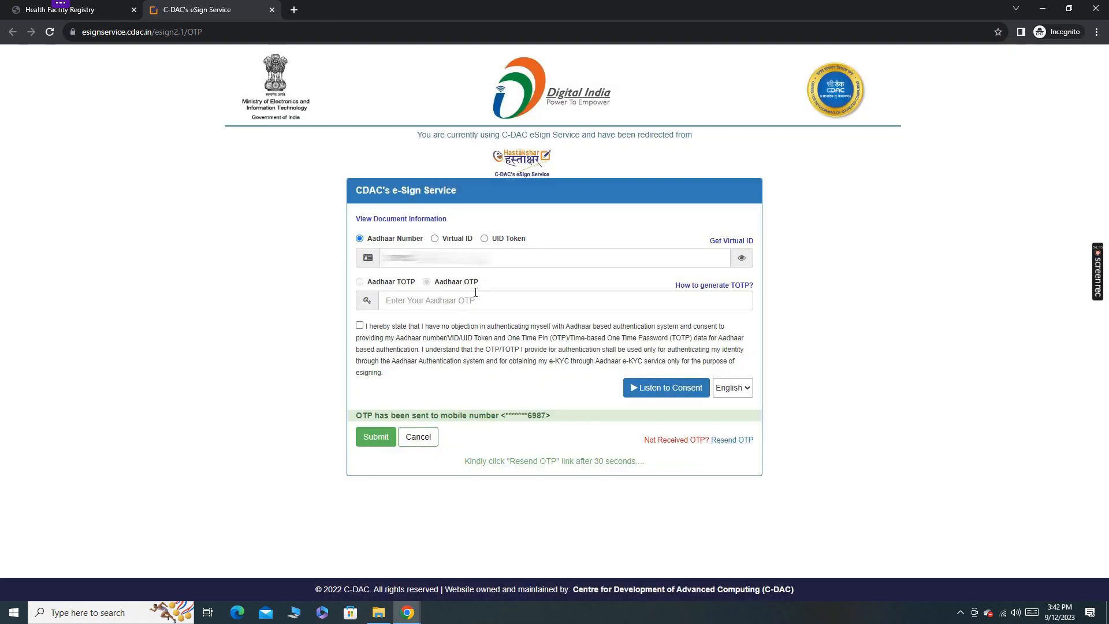
# Enter the received Aadhaar OTP, give consent and submit the e-signature.
pyautogui.click(475, 301)
pyautogui.press('Tab')
pyautogui.press('space')
pyautogui.click(376, 437)
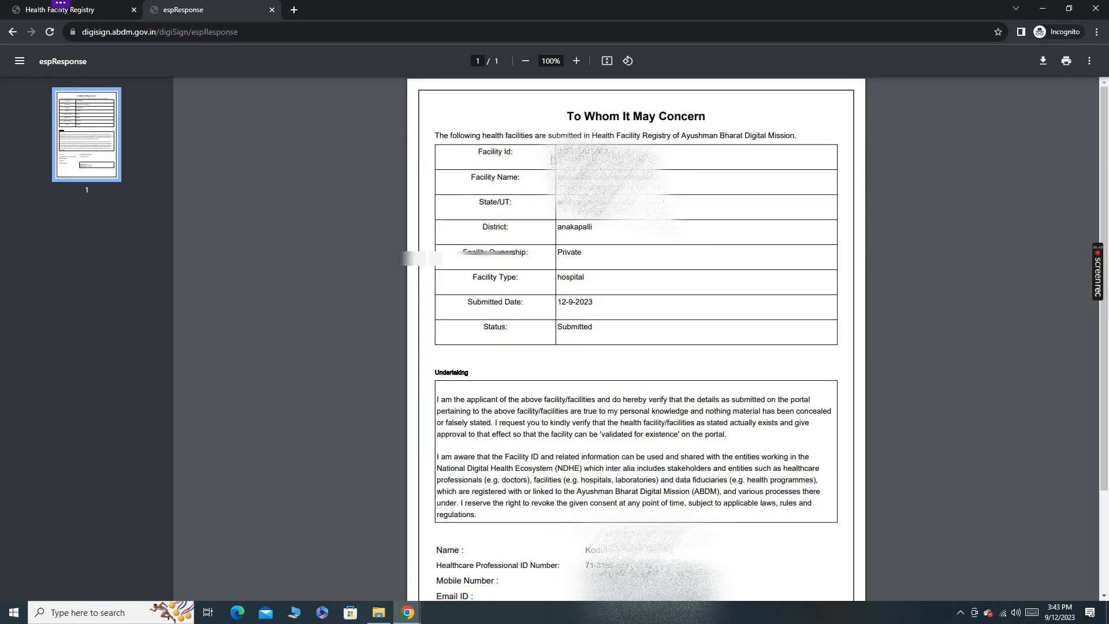
# Review the signed facility submission document and download it as a PDF.
pyautogui.scroll(-2, 605, 319)
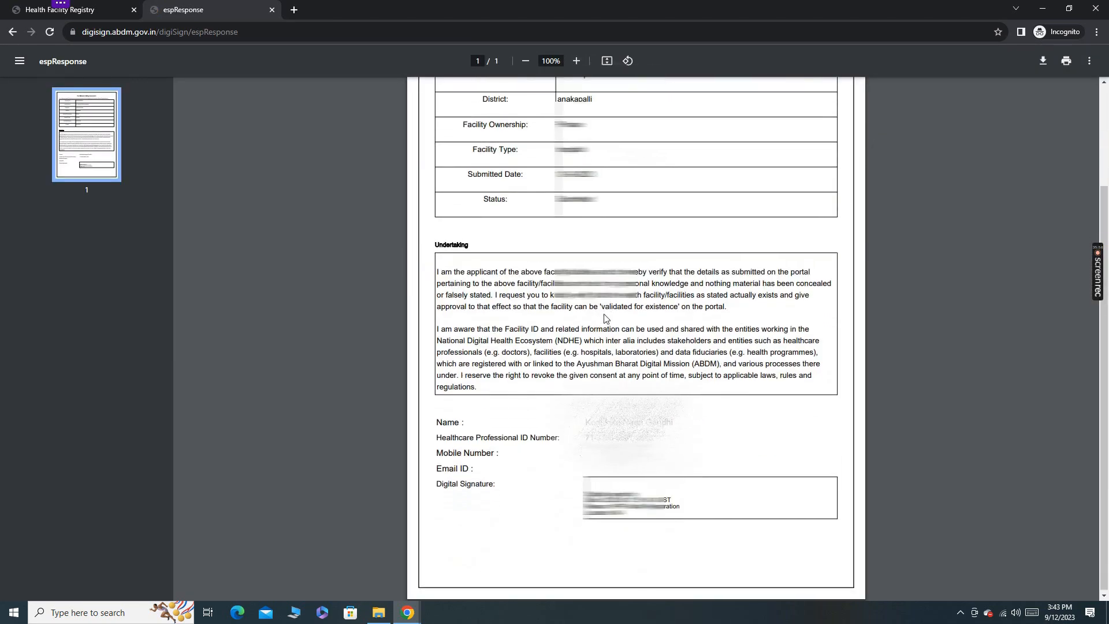
pyautogui.scroll(2, 716, 401)
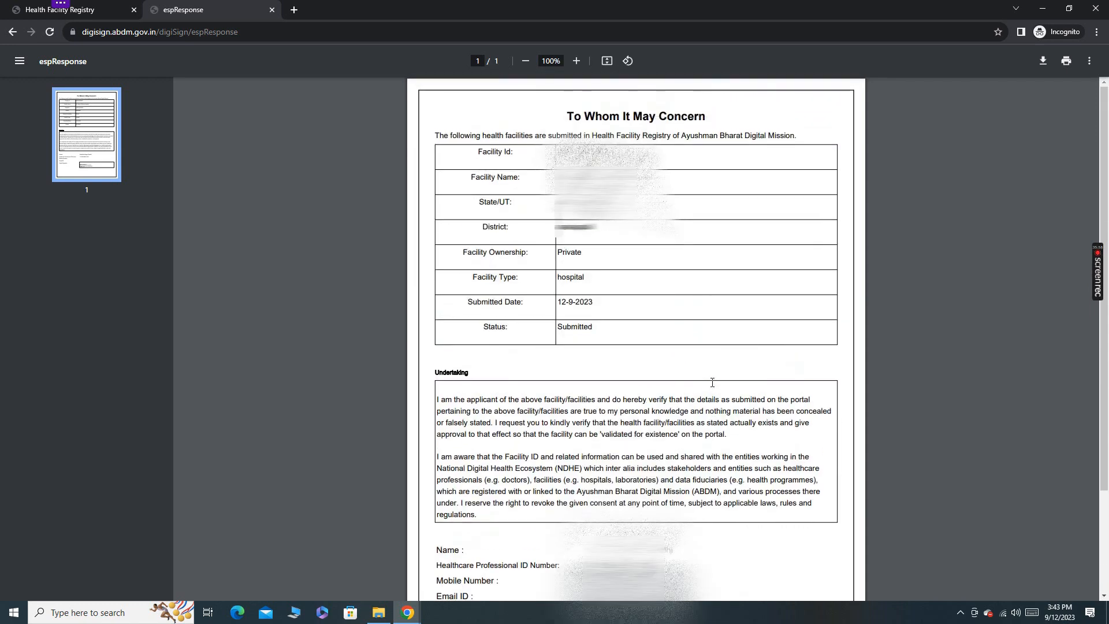
pyautogui.click(1044, 62)
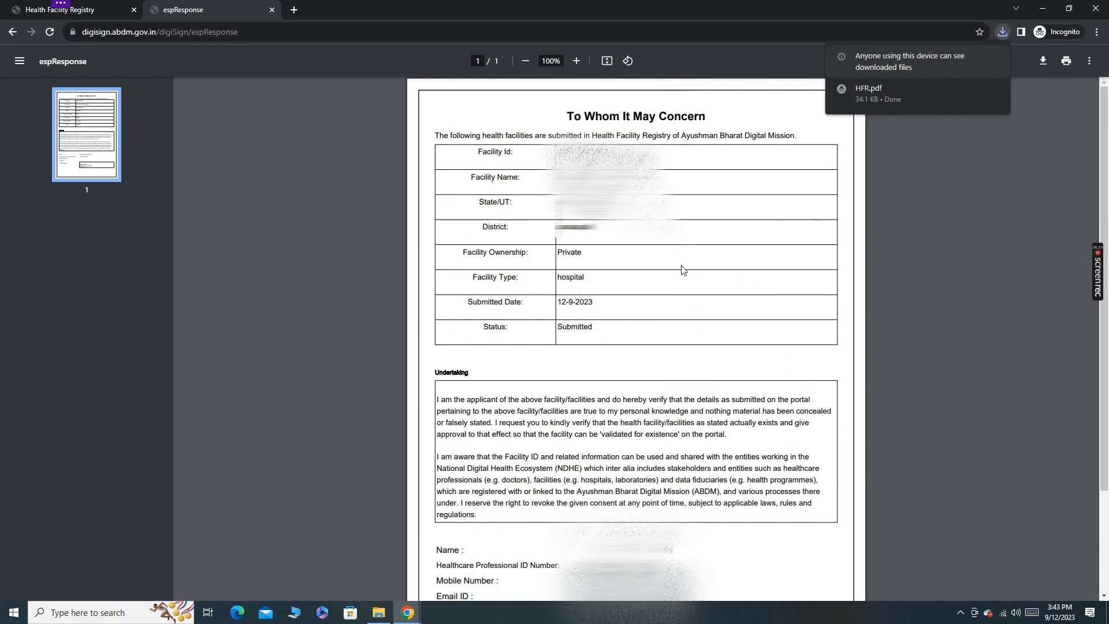
pyautogui.click(1005, 33)
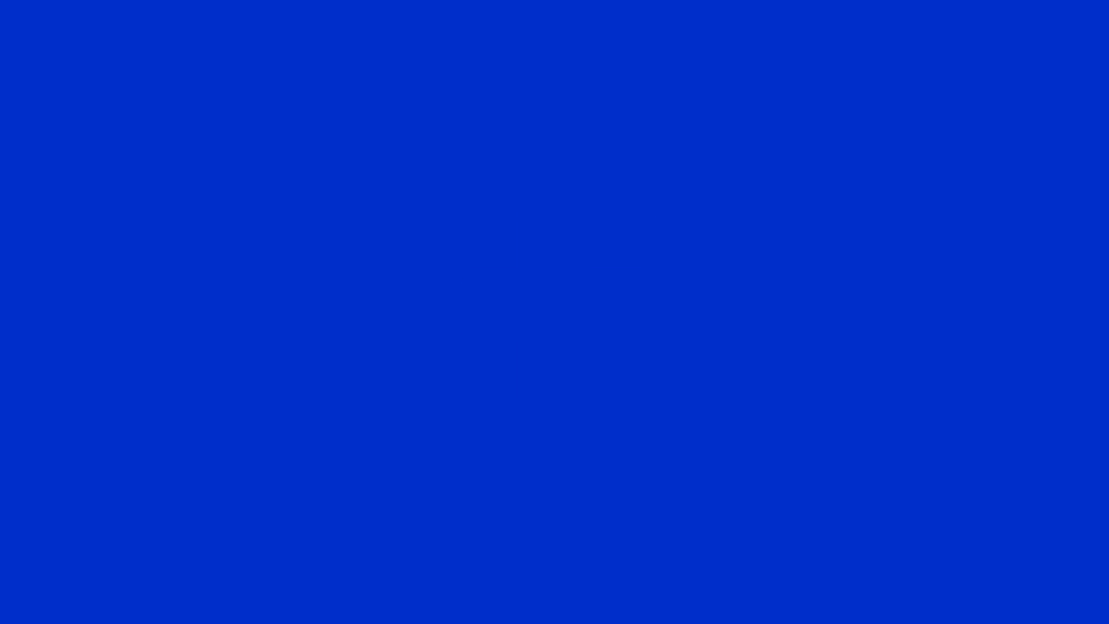